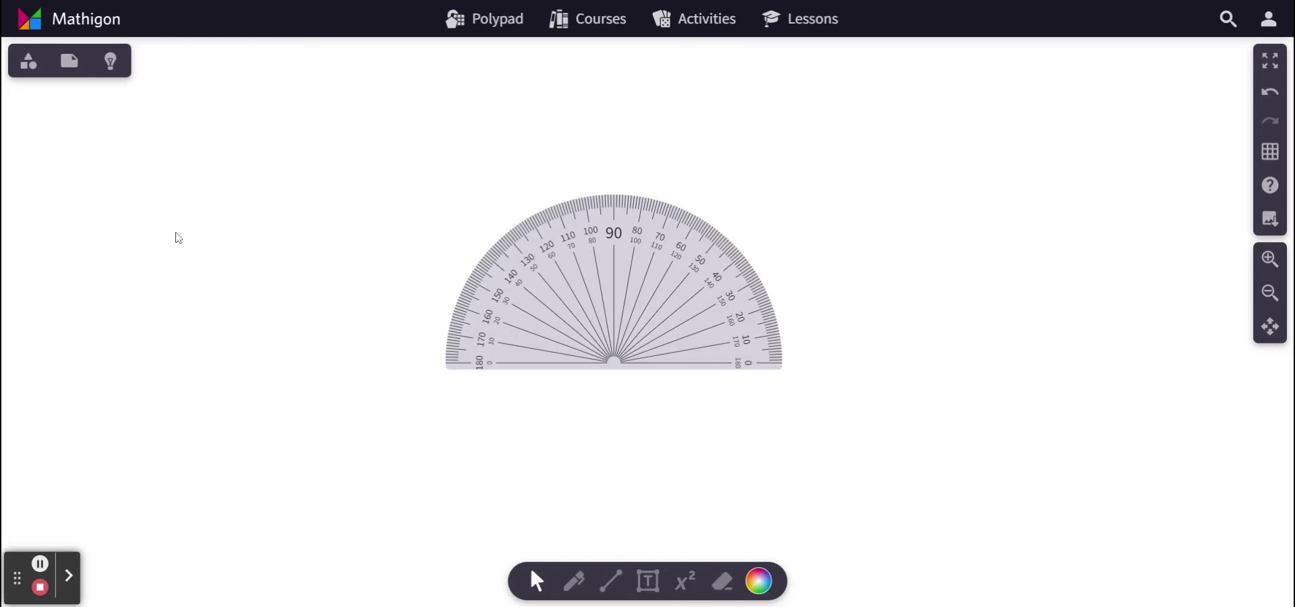
Handwrite 'm∠CAT' with '= 40°' beneath it, to the right of the protractor
{"action": "left_click", "coordinate": [577, 584]}
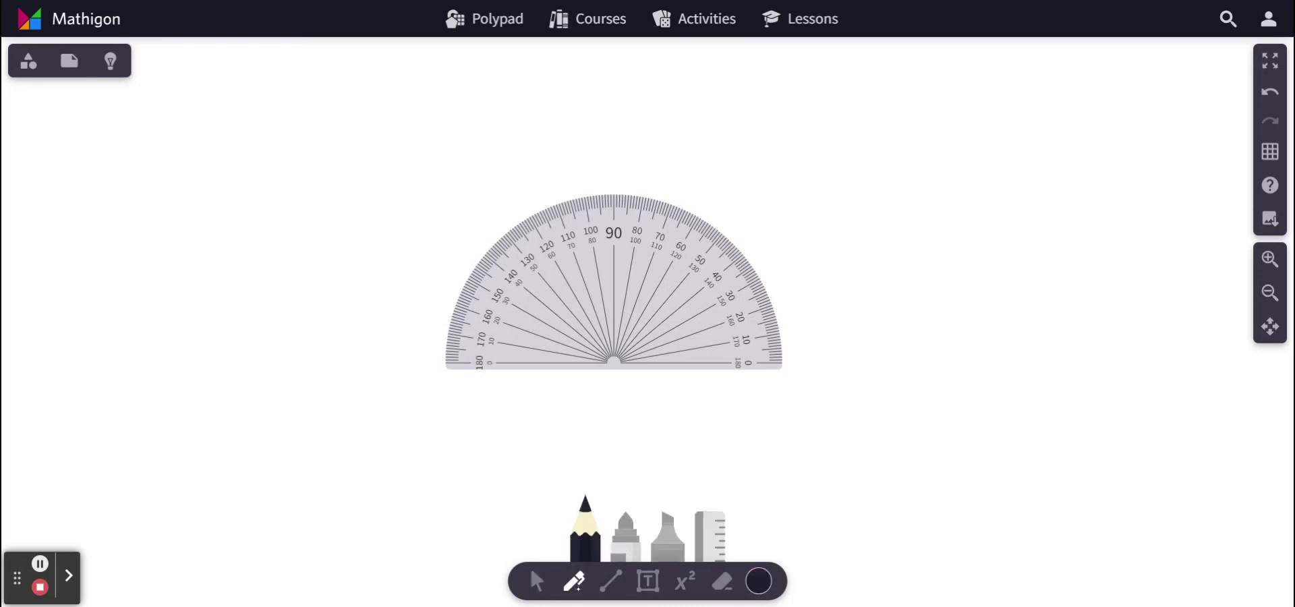
{"action": "mouse_move", "coordinate": [914, 454]}
{"action": "left_mouse_down"}
{"action": "mouse_move", "coordinate": [931, 433]}
{"action": "mouse_move", "coordinate": [951, 450]}
{"action": "left_mouse_up"}
{"action": "mouse_move", "coordinate": [992, 405]}
{"action": "left_mouse_down"}
{"action": "mouse_move", "coordinate": [963, 448]}
{"action": "mouse_move", "coordinate": [1002, 452]}
{"action": "left_mouse_up"}
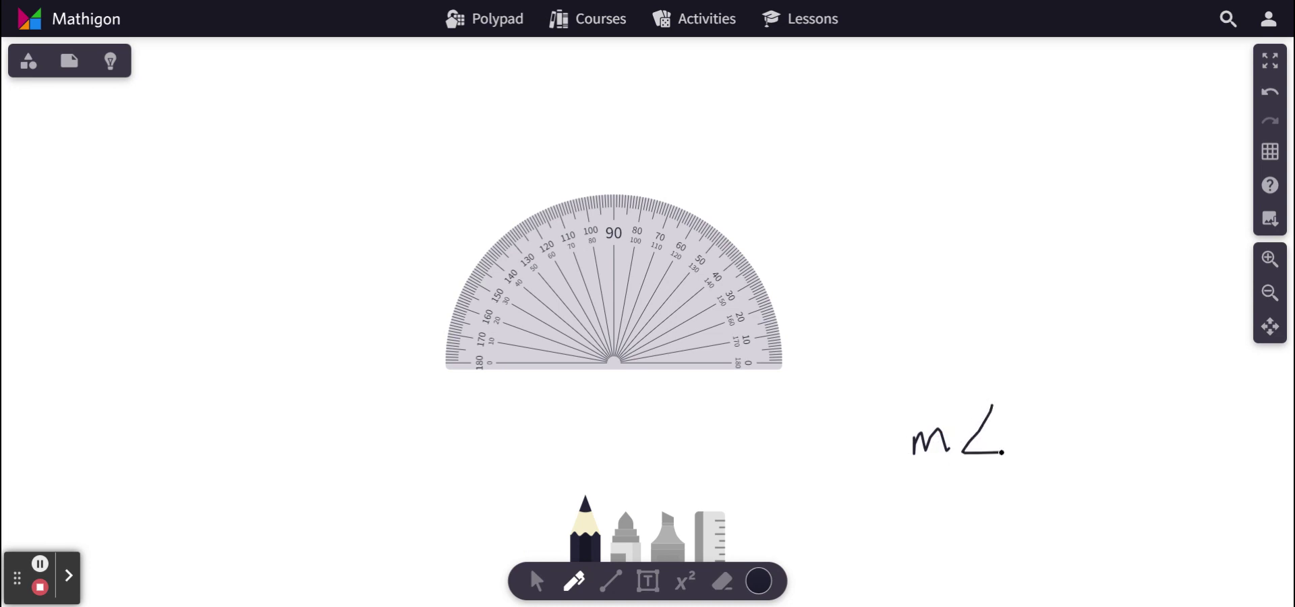
{"action": "mouse_move", "coordinate": [1045, 406]}
{"action": "left_mouse_down"}
{"action": "mouse_move", "coordinate": [1032, 414]}
{"action": "mouse_move", "coordinate": [1070, 433]}
{"action": "mouse_move", "coordinate": [1165, 390]}
{"action": "left_mouse_up"}
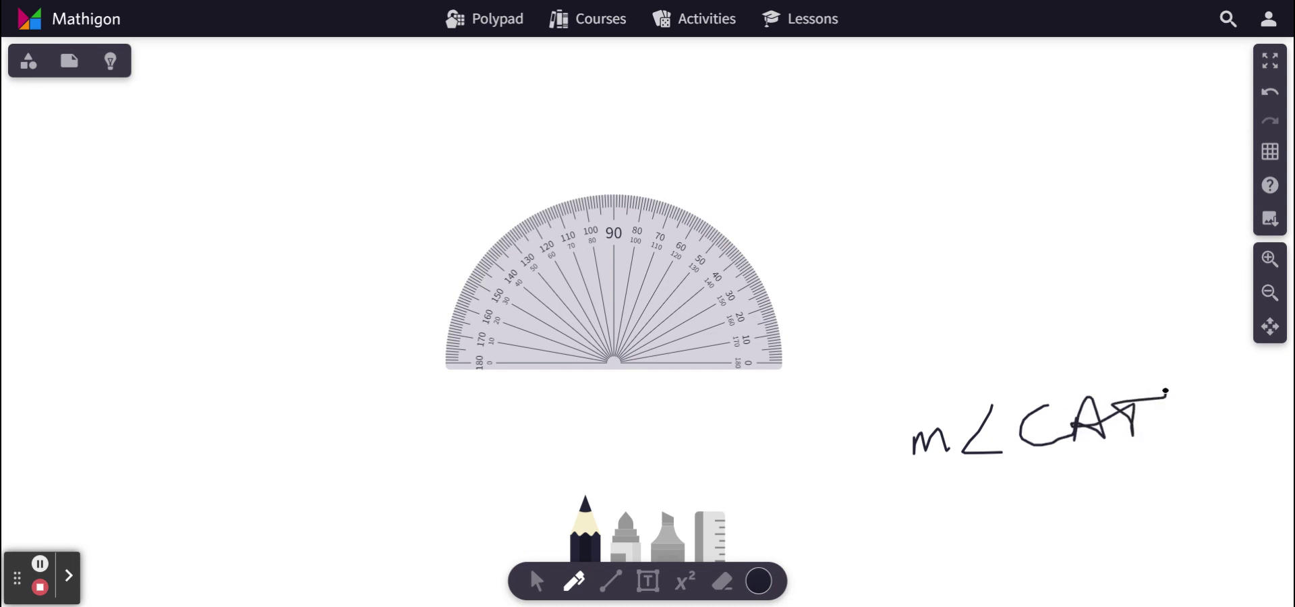
{"action": "left_click", "coordinate": [1087, 509]}
{"action": "left_click_drag", "start_coordinate": [1016, 502], "coordinate": [1046, 501]}
{"action": "left_click_drag", "start_coordinate": [1016, 514], "coordinate": [1045, 513]}
{"action": "mouse_move", "coordinate": [1096, 483]}
{"action": "left_mouse_down"}
{"action": "mouse_move", "coordinate": [1125, 514]}
{"action": "mouse_move", "coordinate": [1117, 525]}
{"action": "left_mouse_up"}
{"action": "mouse_move", "coordinate": [1146, 488]}
{"action": "left_mouse_down"}
{"action": "mouse_move", "coordinate": [1144, 512]}
{"action": "mouse_move", "coordinate": [1168, 478]}
{"action": "left_mouse_up"}
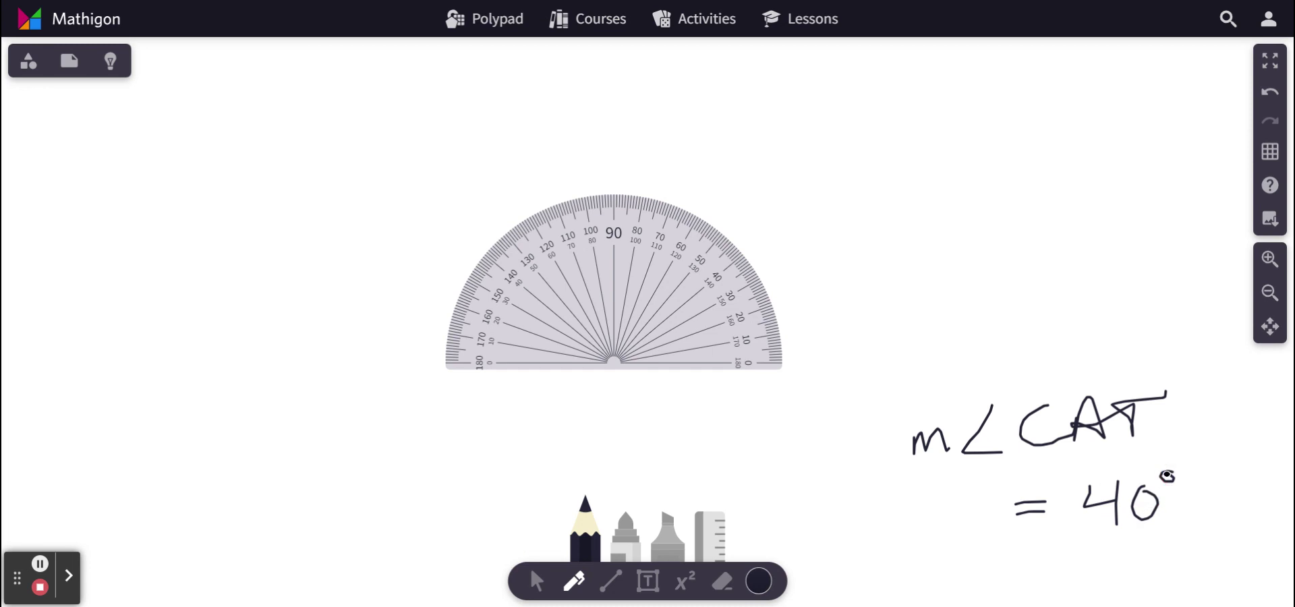
Nudge the protractor slightly to the left
{"action": "left_click", "coordinate": [537, 581]}
{"action": "left_click_drag", "start_coordinate": [683, 323], "coordinate": [640, 347]}
{"action": "left_click", "coordinate": [573, 581]}
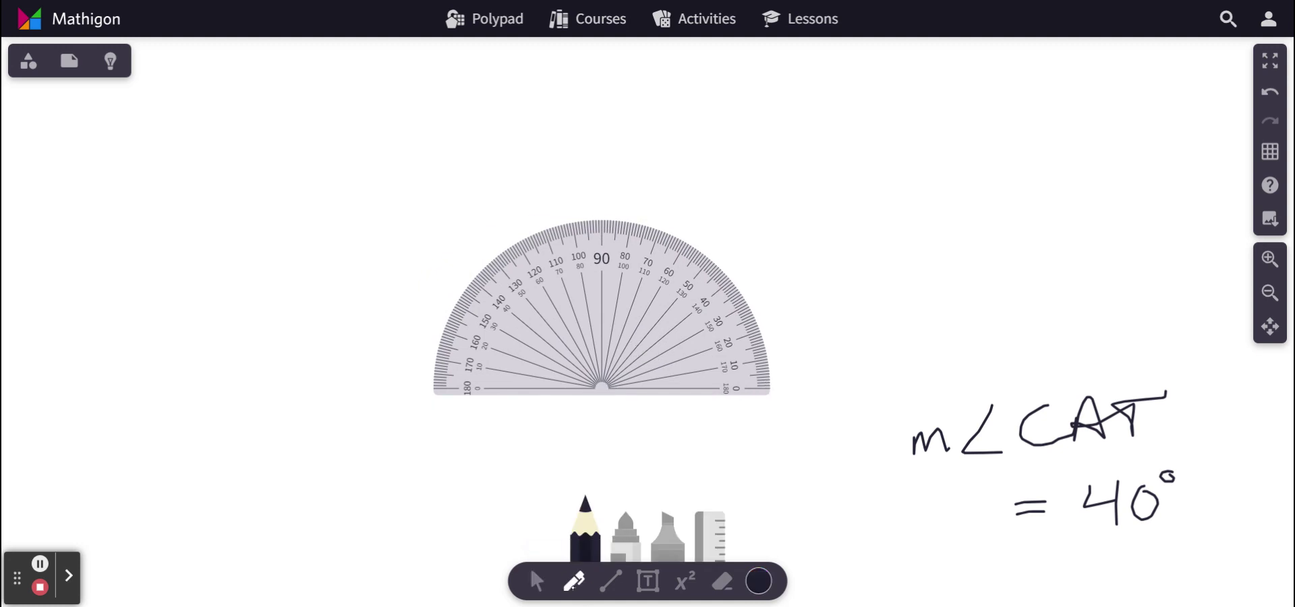
Draw a straight horizontal line along the protractor's base, replacing an erased freehand test stroke
{"action": "left_click_drag", "start_coordinate": [508, 399], "coordinate": [646, 395]}
{"action": "left_click", "coordinate": [722, 582]}
{"action": "left_click", "coordinate": [520, 401]}
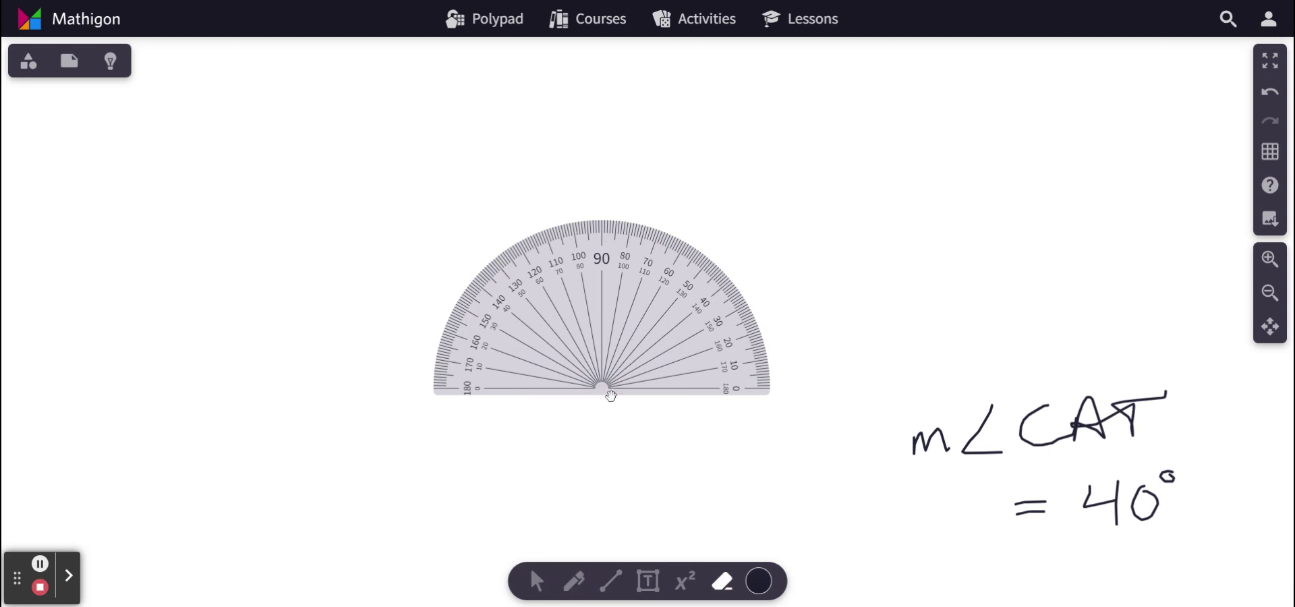
{"action": "left_click", "coordinate": [611, 581]}
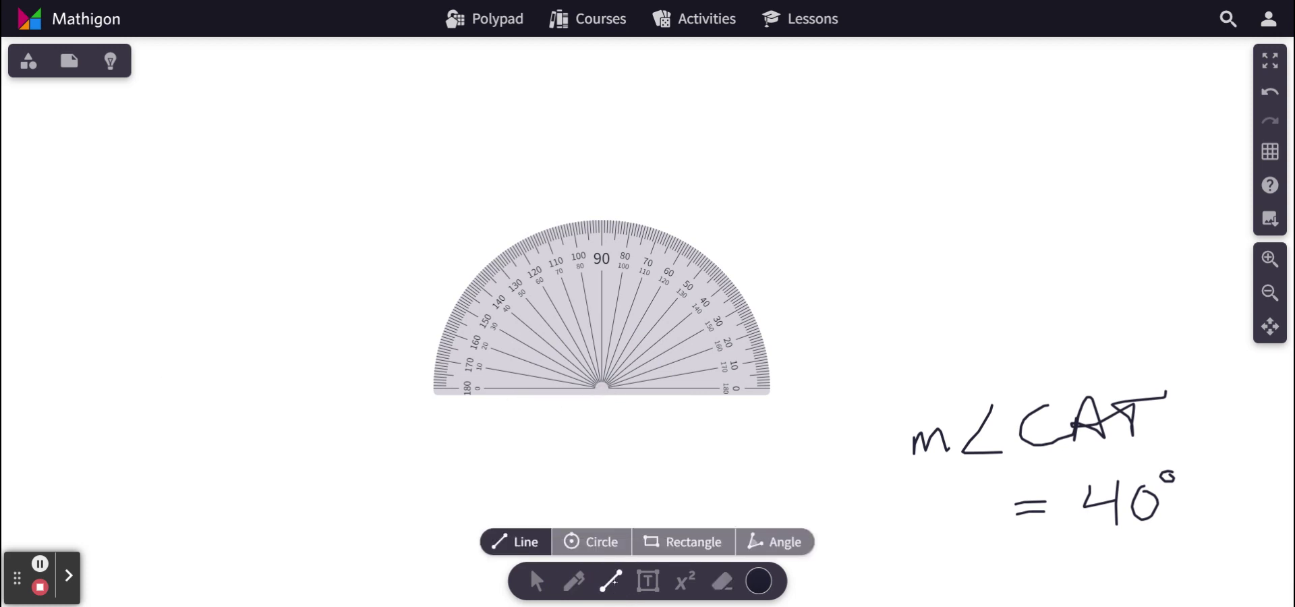
{"action": "left_click_drag", "start_coordinate": [435, 401], "coordinate": [789, 402]}
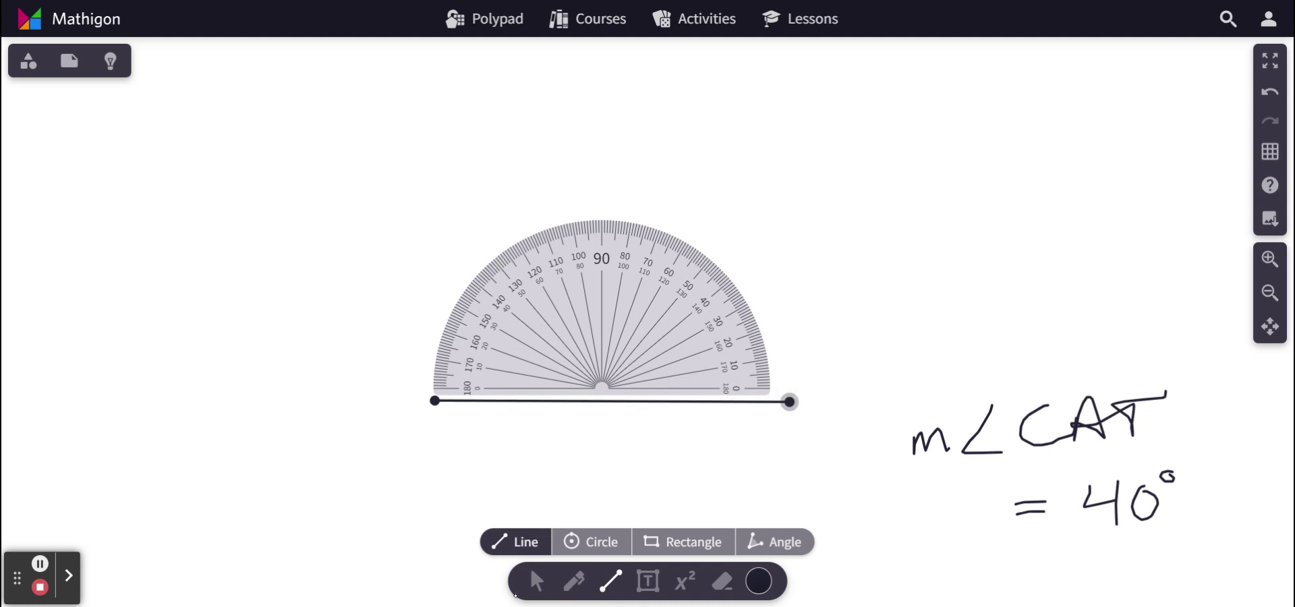
Seat the protractor's centre on the line's left endpoint, 0° side along the line
{"action": "left_click", "coordinate": [537, 584]}
{"action": "left_click_drag", "start_coordinate": [670, 360], "coordinate": [836, 370]}
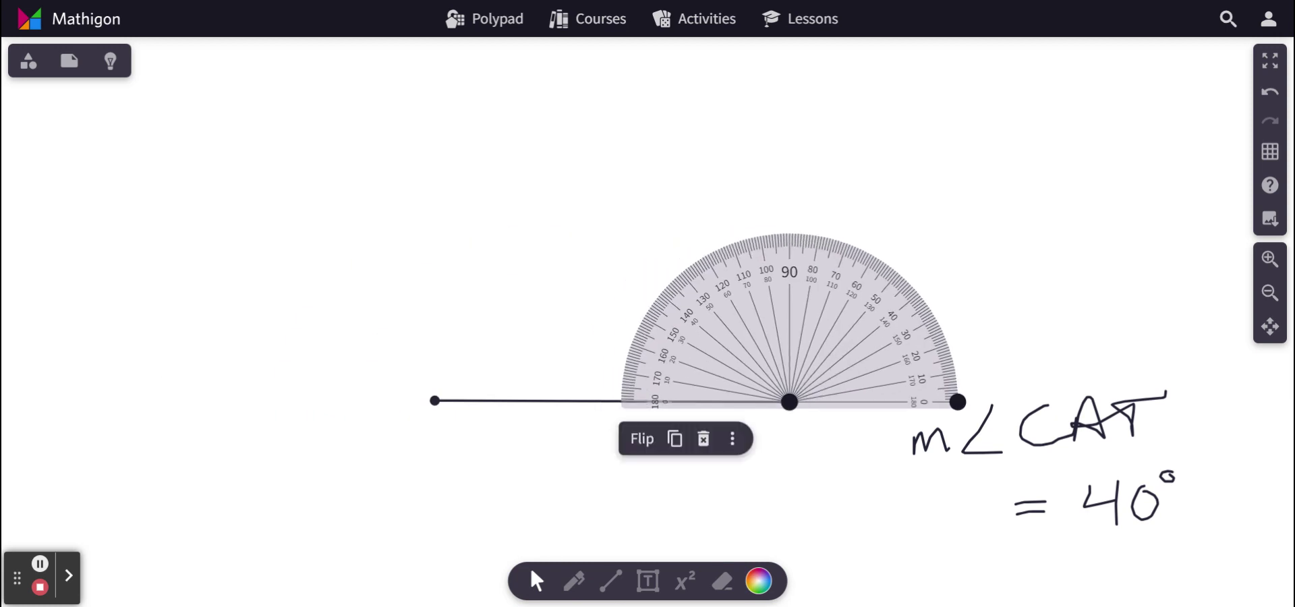
{"action": "left_click_drag", "start_coordinate": [858, 376], "coordinate": [504, 377]}
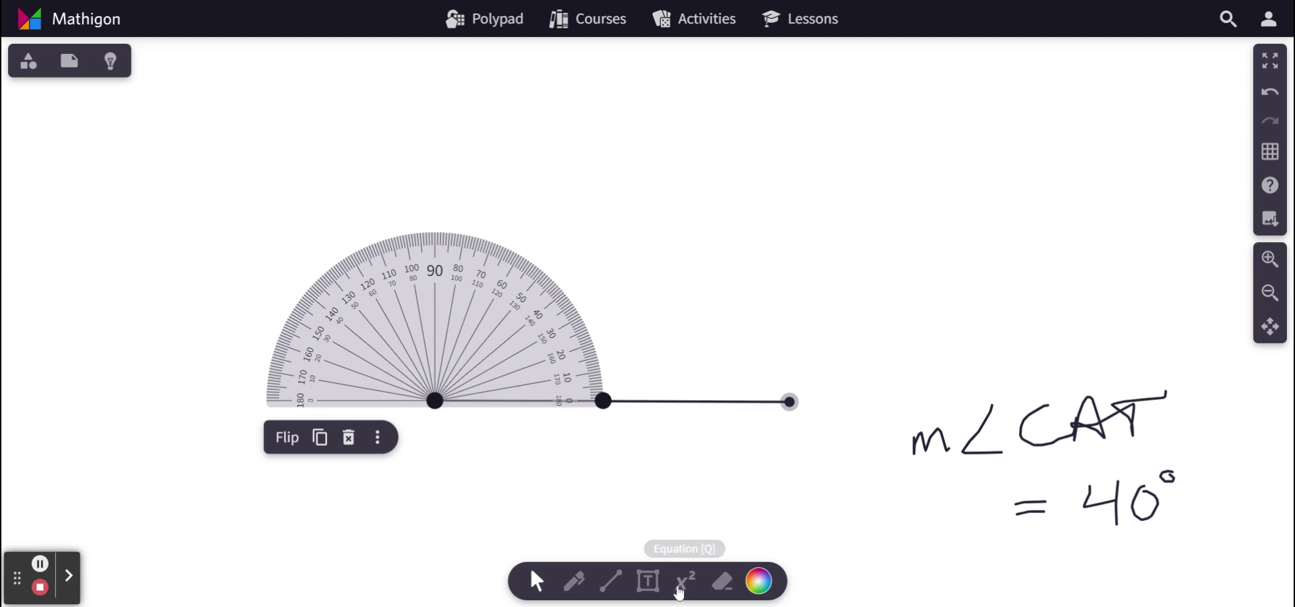
{"action": "left_click", "coordinate": [575, 580]}
Highlight the protractor's scale from 0° to 40° in light yellow-green
{"action": "left_click", "coordinate": [668, 533]}
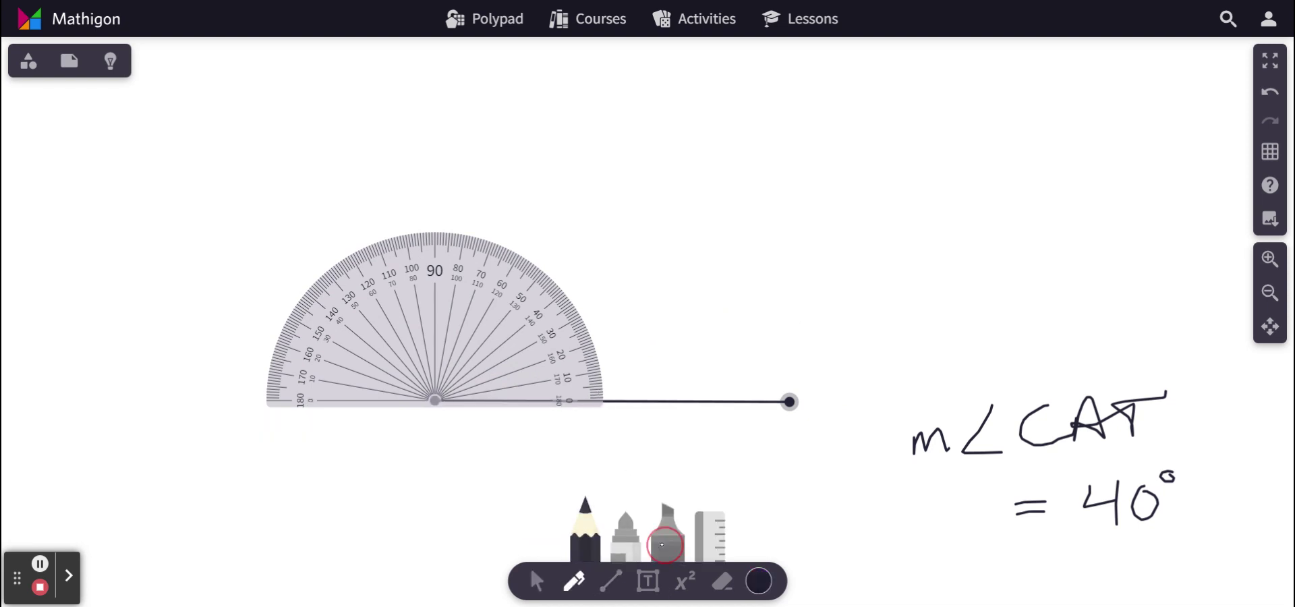
{"action": "left_click", "coordinate": [627, 549]}
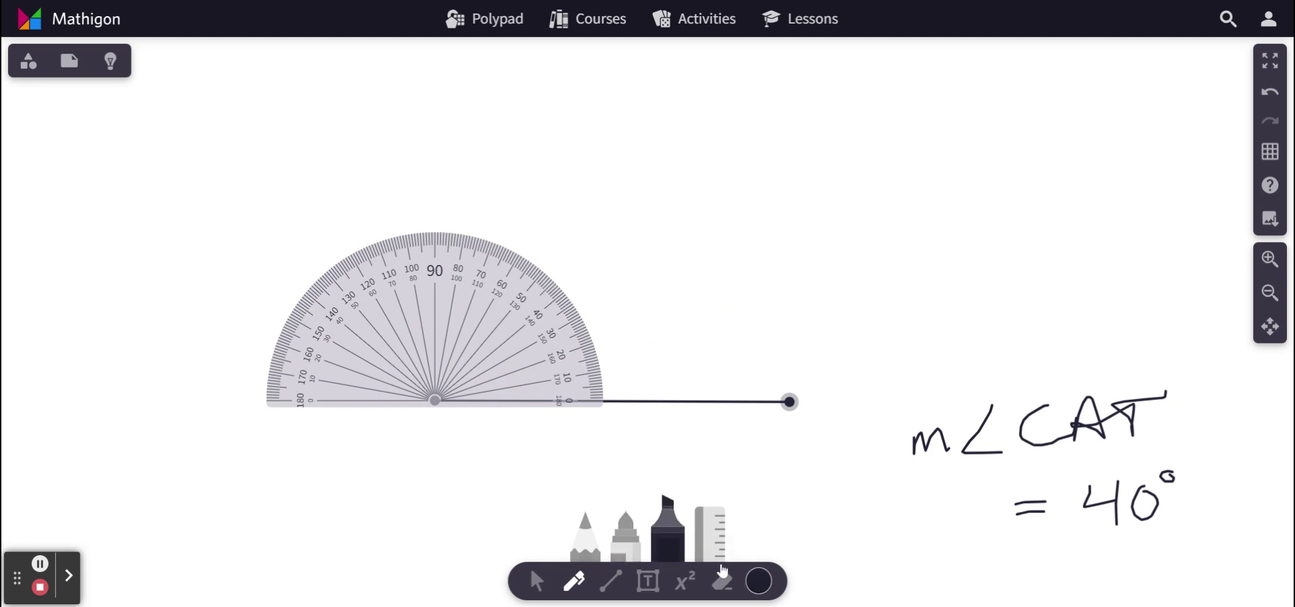
{"action": "left_click", "coordinate": [760, 580]}
{"action": "left_click", "coordinate": [847, 481]}
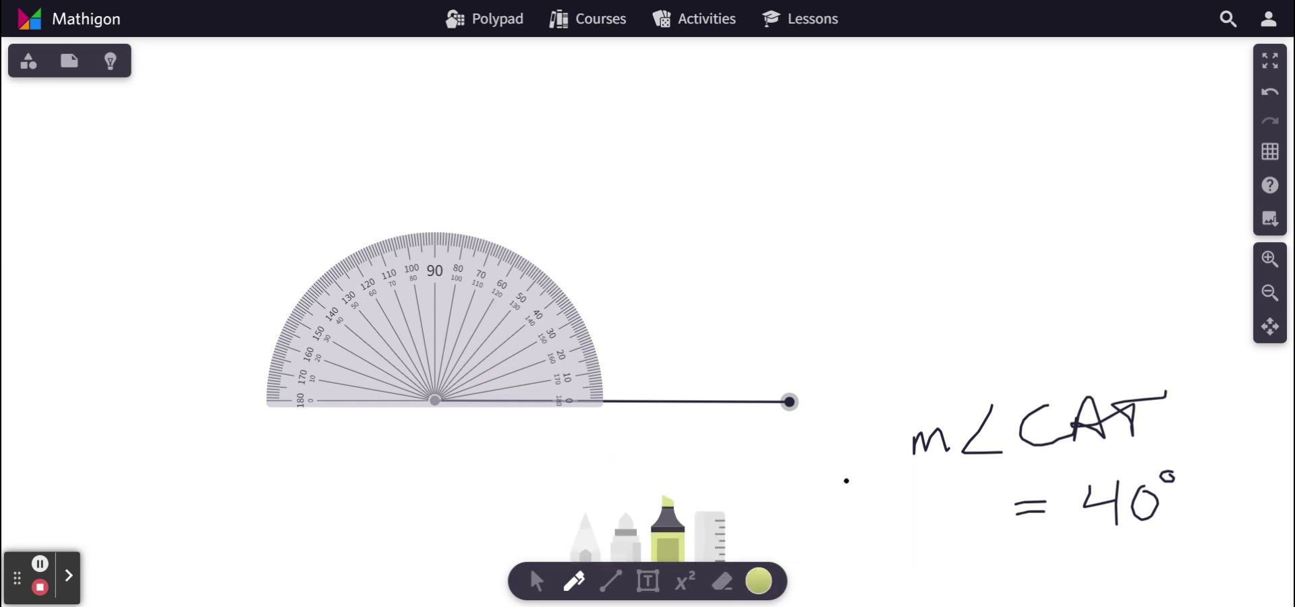
{"action": "mouse_move", "coordinate": [568, 406]}
{"action": "left_mouse_down"}
{"action": "mouse_move", "coordinate": [564, 348]}
{"action": "mouse_move", "coordinate": [537, 311]}
{"action": "left_mouse_up"}
Switch back to the pencil with black colour
{"action": "left_click", "coordinate": [611, 582]}
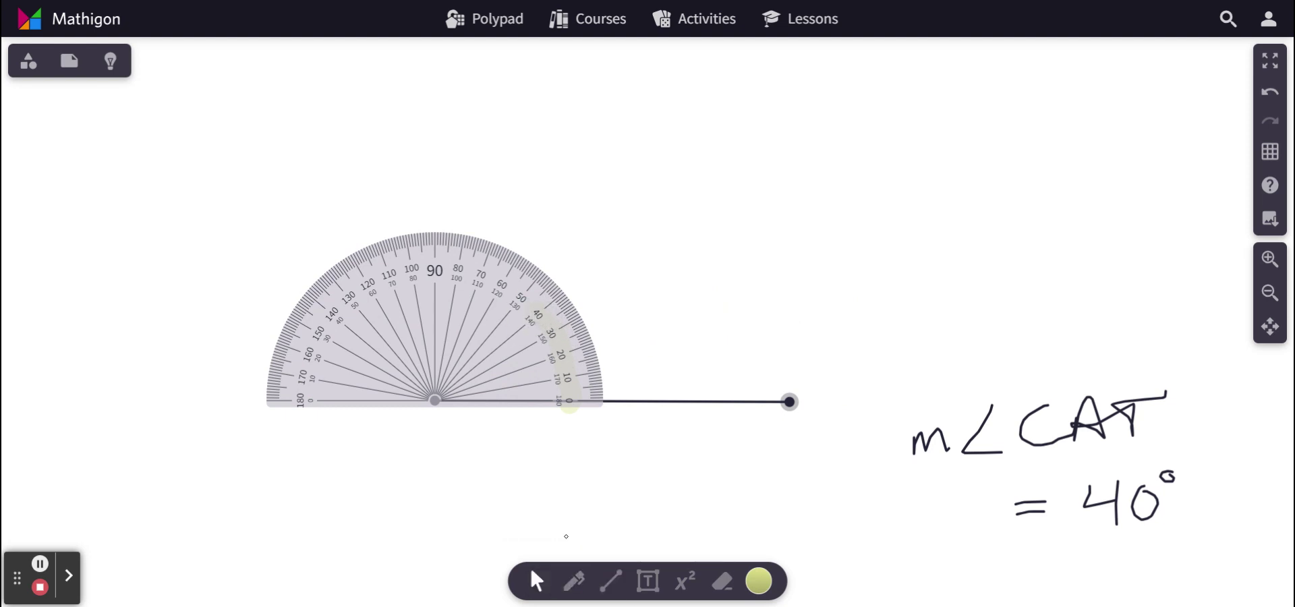
{"action": "left_click", "coordinate": [574, 582]}
{"action": "left_click", "coordinate": [593, 538]}
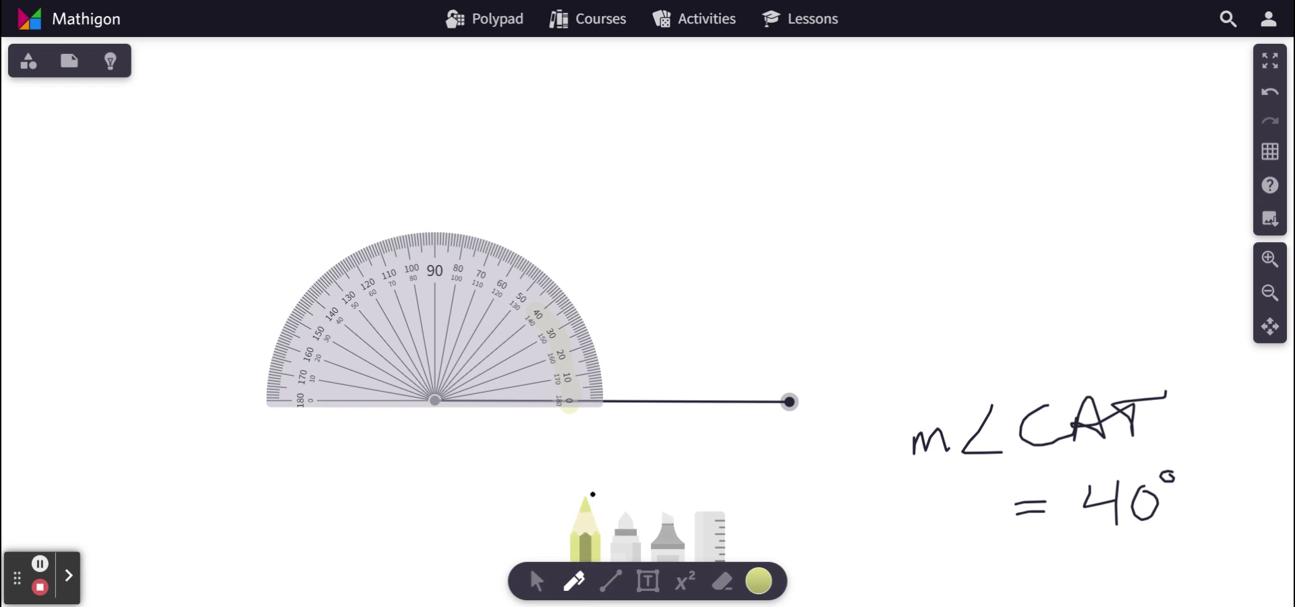
{"action": "left_click", "coordinate": [759, 581]}
{"action": "left_click", "coordinate": [880, 534]}
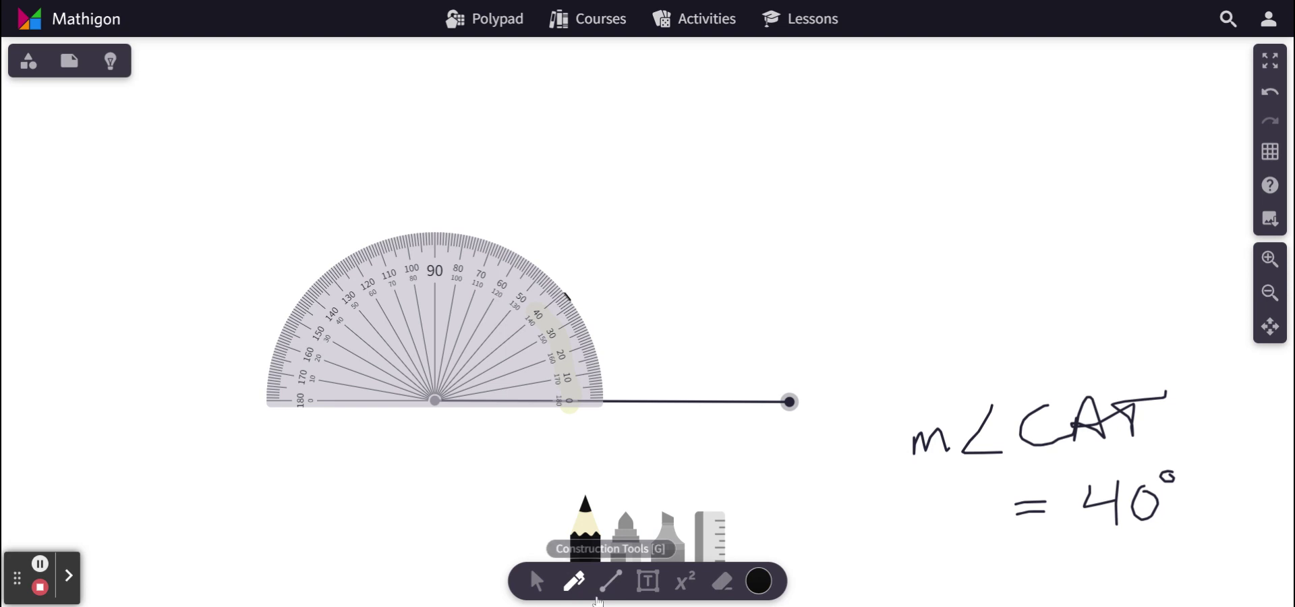
{"action": "left_click", "coordinate": [613, 583]}
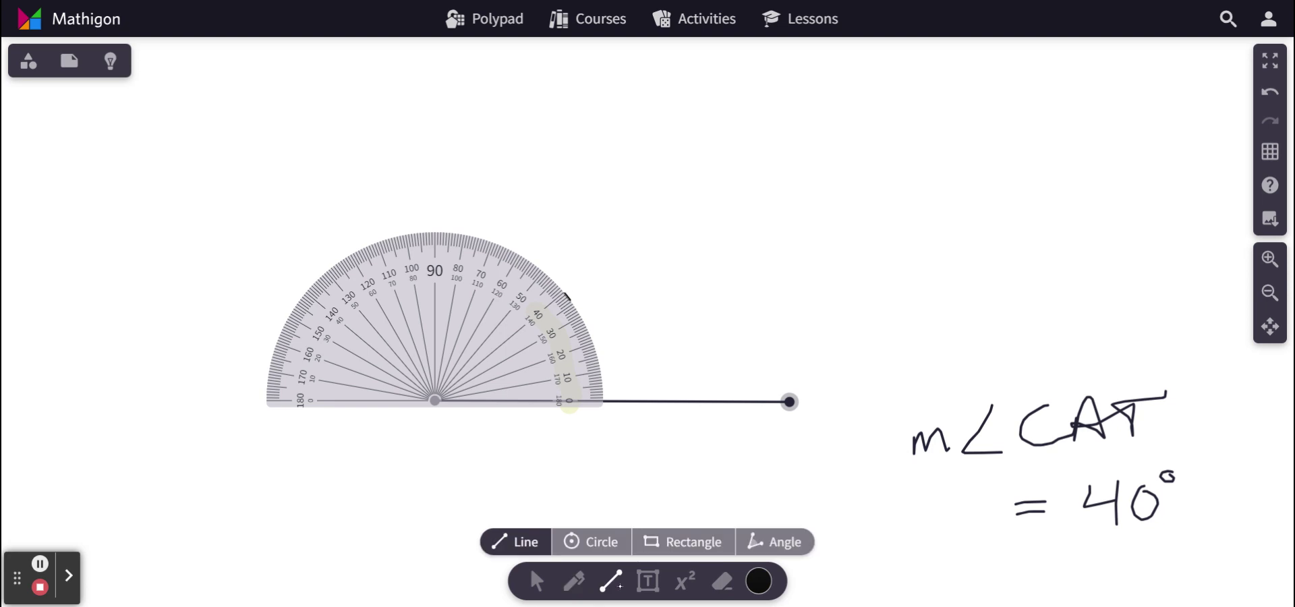
Rotate the protractor about the vertex and draw a ray through its 40° mark
{"action": "left_click", "coordinate": [537, 581]}
{"action": "left_click_drag", "start_coordinate": [512, 350], "coordinate": [496, 376]}
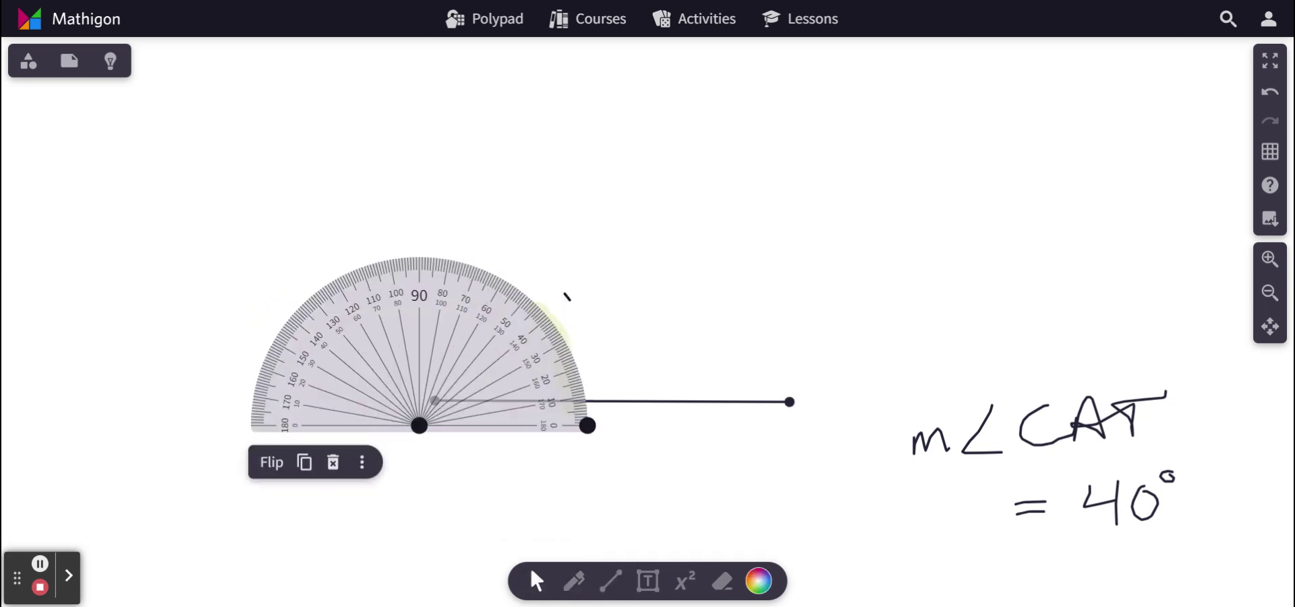
{"action": "left_click_drag", "start_coordinate": [587, 426], "coordinate": [587, 297]}
{"action": "mouse_move", "coordinate": [361, 432]}
{"action": "left_mouse_down"}
{"action": "mouse_move", "coordinate": [376, 402]}
{"action": "mouse_move", "coordinate": [514, 346]}
{"action": "mouse_move", "coordinate": [733, 206]}
{"action": "mouse_move", "coordinate": [737, 162]}
{"action": "left_mouse_up"}
{"action": "left_click", "coordinate": [611, 581]}
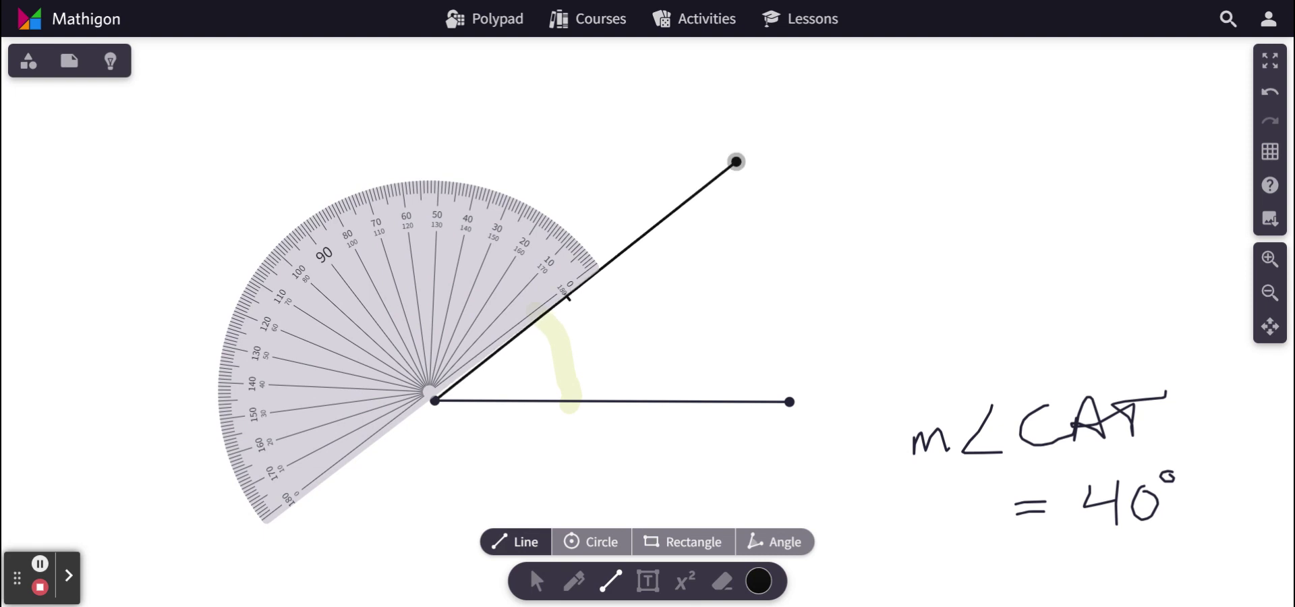
{"action": "left_click", "coordinate": [567, 584]}
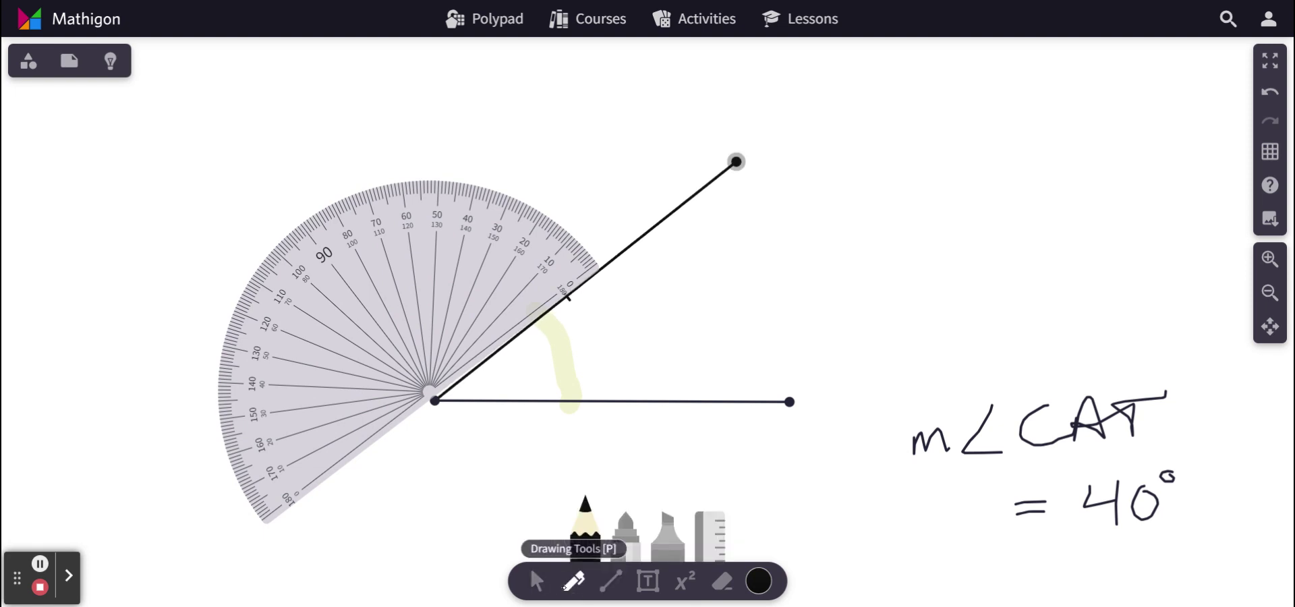
Label the angle with a small arc and a handwritten 40°
{"action": "left_click_drag", "start_coordinate": [492, 360], "coordinate": [516, 402]}
{"action": "left_click_drag", "start_coordinate": [533, 361], "coordinate": [539, 383]}
{"action": "left_click_drag", "start_coordinate": [553, 362], "coordinate": [561, 352]}
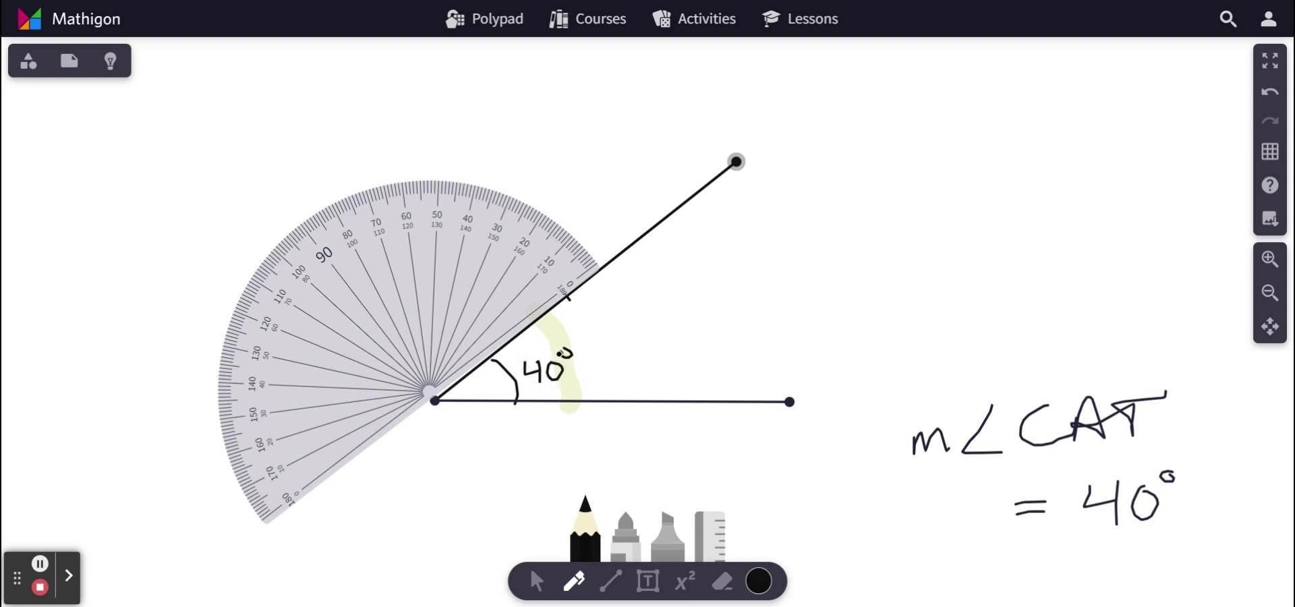
Move the protractor to the upper left and undo a stray circle drawn at the vertex
{"action": "left_click", "coordinate": [536, 581]}
{"action": "left_click_drag", "start_coordinate": [455, 314], "coordinate": [349, 164]}
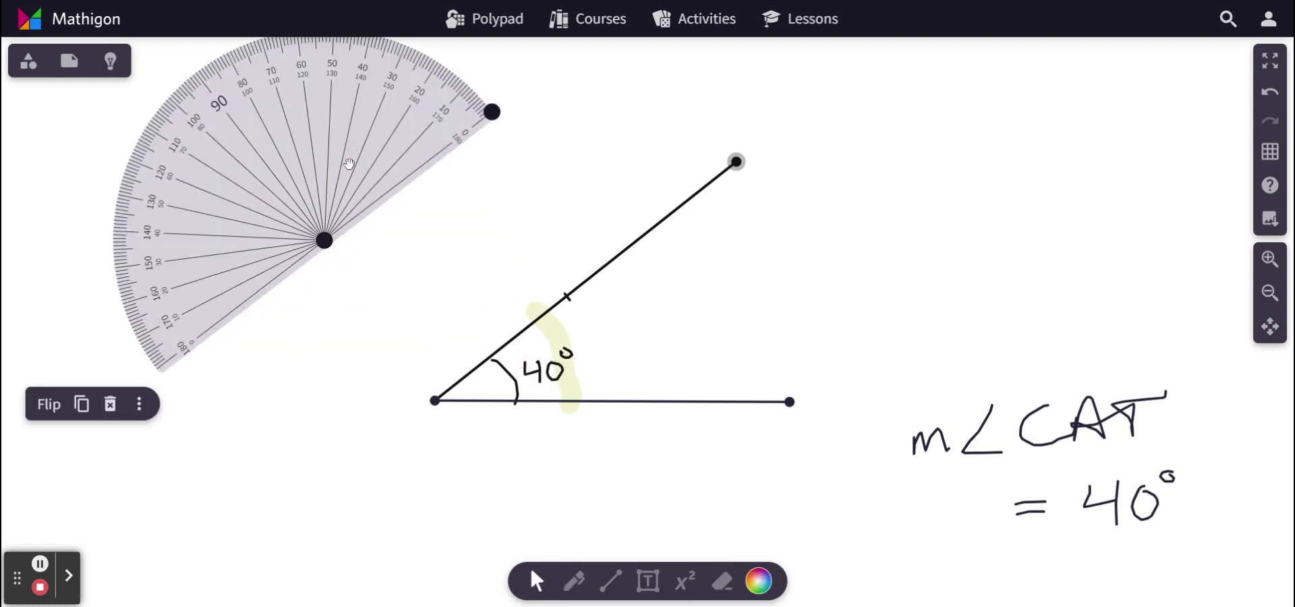
{"action": "left_click", "coordinate": [574, 581]}
{"action": "mouse_move", "coordinate": [463, 334]}
{"action": "left_mouse_down"}
{"action": "mouse_move", "coordinate": [499, 437]}
{"action": "mouse_move", "coordinate": [501, 416]}
{"action": "left_mouse_up"}
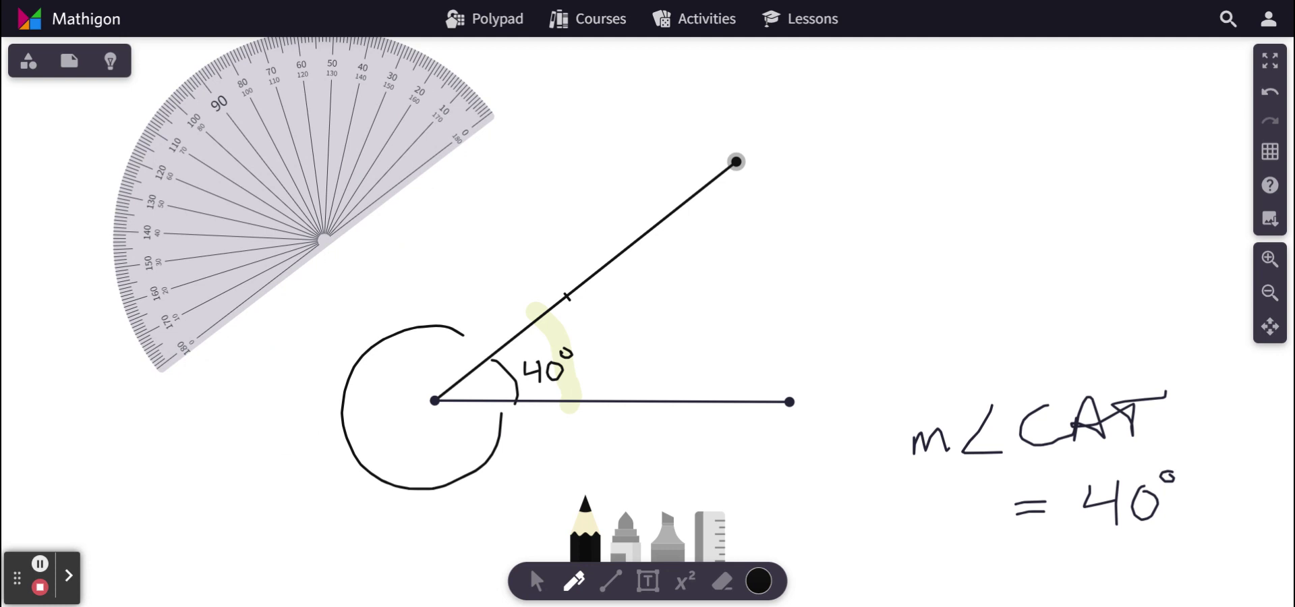
{"action": "left_click", "coordinate": [1269, 96]}
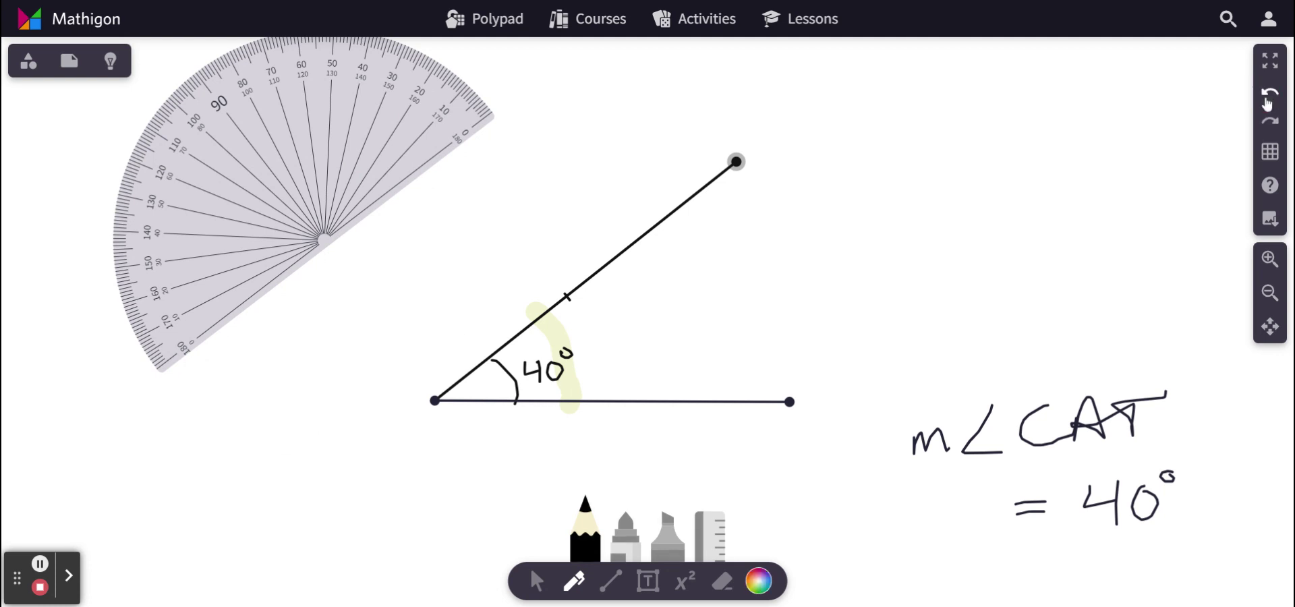
Erase the yellow-green highlight, restoring the accidentally erased rays and label
{"action": "left_click", "coordinate": [722, 581]}
{"action": "left_click_drag", "start_coordinate": [562, 344], "coordinate": [575, 324]}
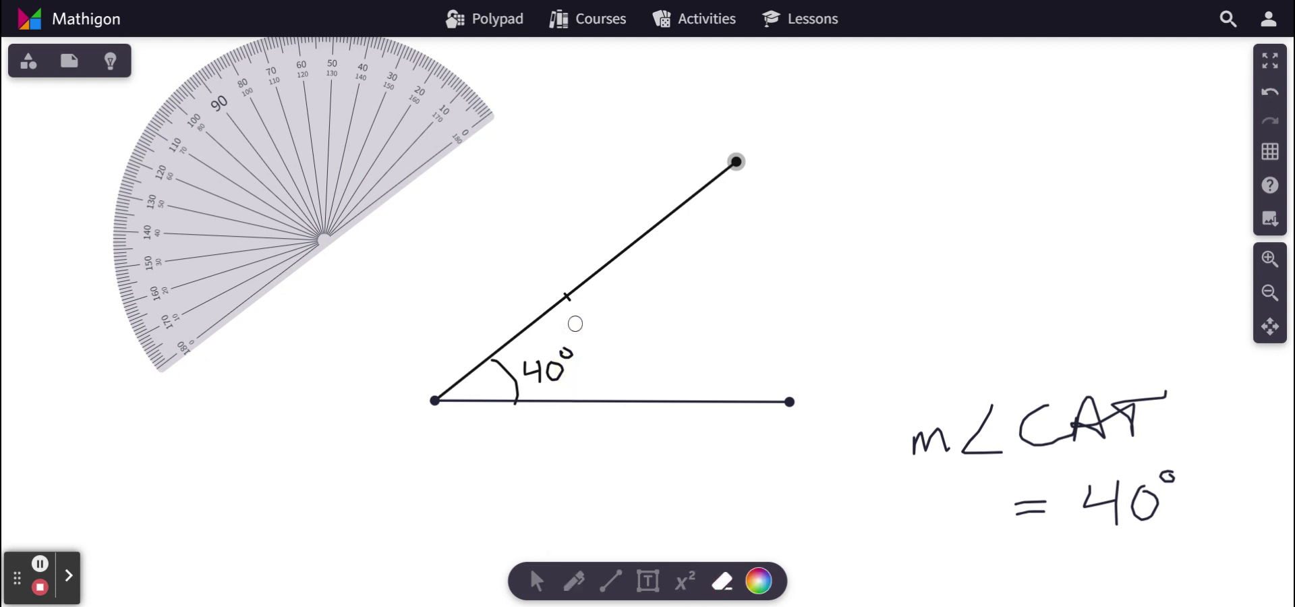
{"action": "mouse_move", "coordinate": [802, 397]}
{"action": "left_mouse_down"}
{"action": "mouse_move", "coordinate": [529, 398]}
{"action": "mouse_move", "coordinate": [532, 314]}
{"action": "left_mouse_up"}
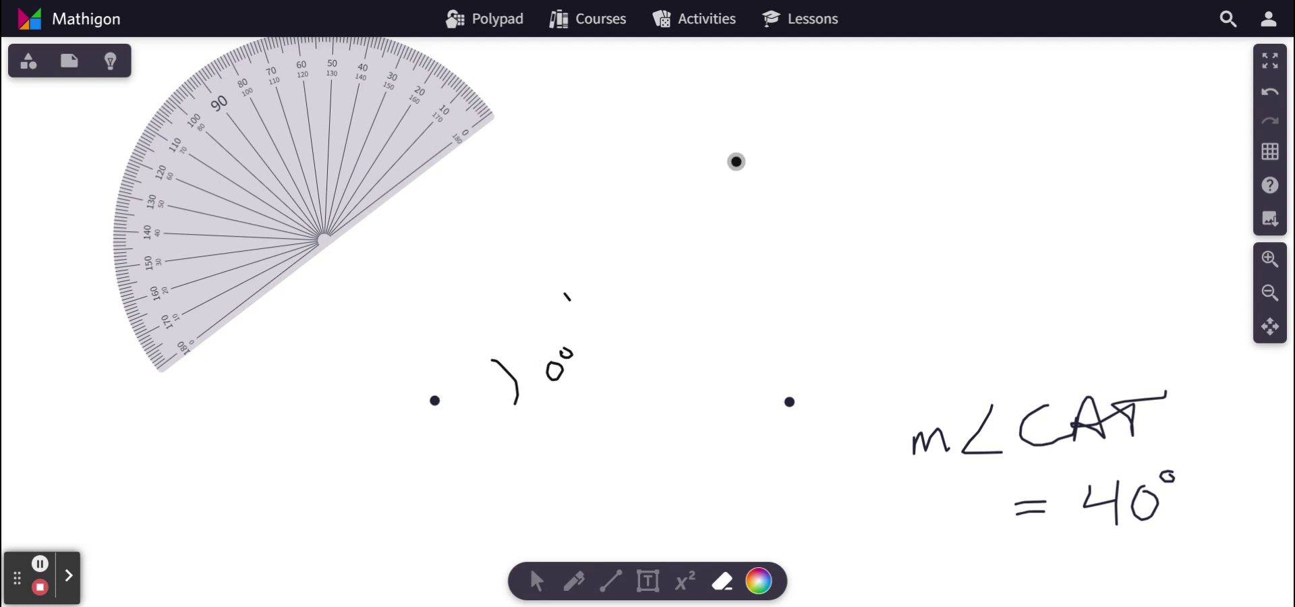
{"action": "left_click", "coordinate": [1270, 92]}
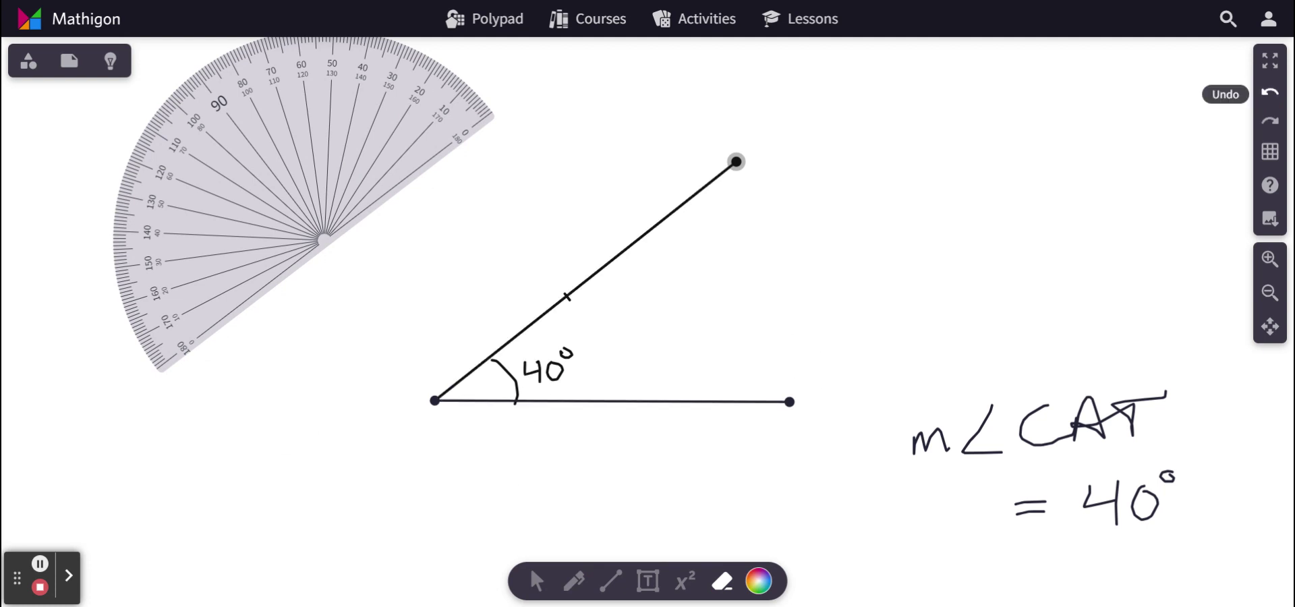
{"action": "left_click", "coordinate": [1271, 326]}
Shift the drawing upward and bring the protractor back down into view
{"action": "left_click_drag", "start_coordinate": [895, 344], "coordinate": [889, 154]}
{"action": "left_click_drag", "start_coordinate": [821, 367], "coordinate": [859, 246]}
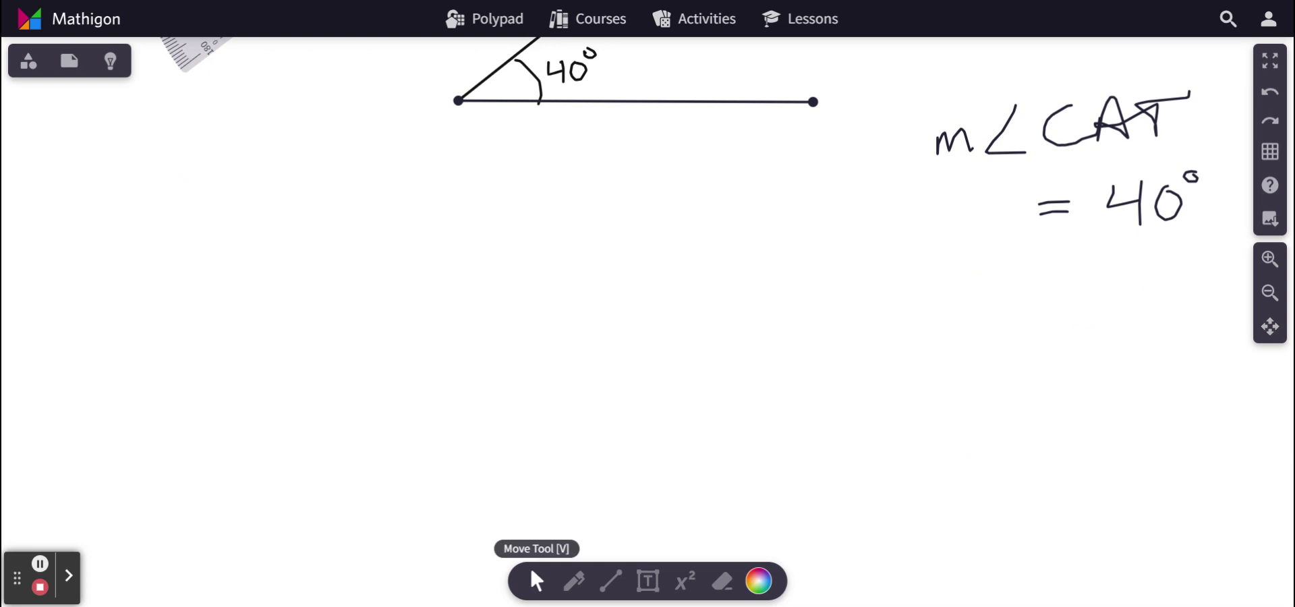
{"action": "left_click_drag", "start_coordinate": [196, 54], "coordinate": [319, 273]}
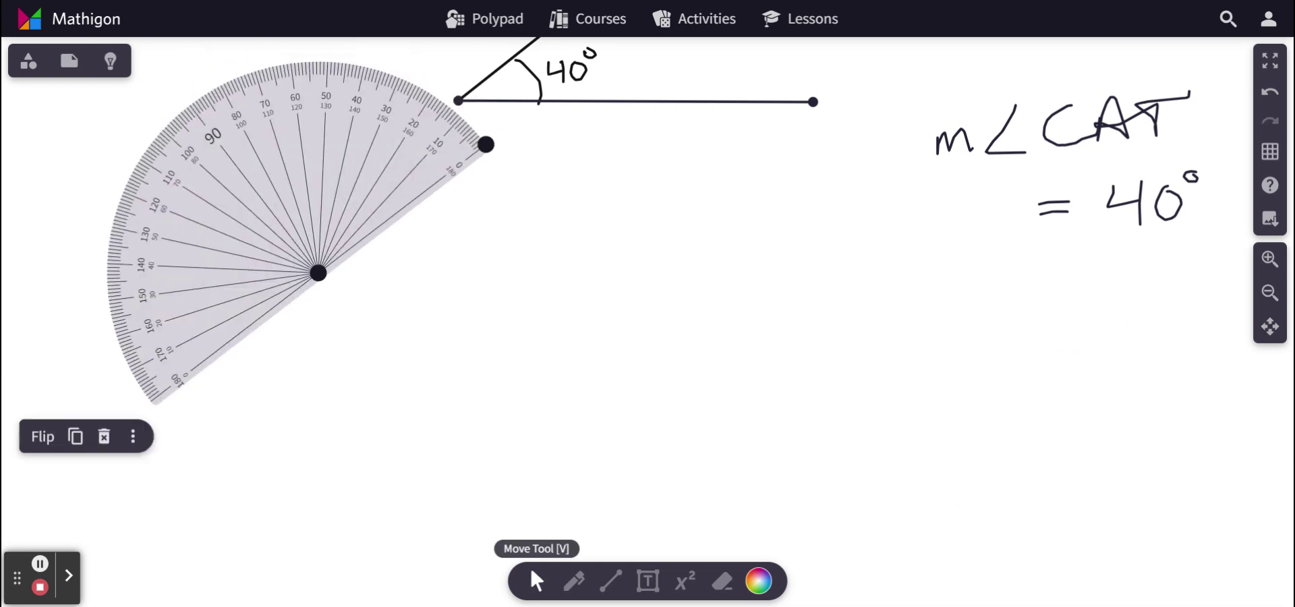
Draw a second horizontal segment below the angle and rest the level protractor on its right end
{"action": "left_click", "coordinate": [611, 581]}
{"action": "mouse_move", "coordinate": [501, 409]}
{"action": "left_mouse_down"}
{"action": "mouse_move", "coordinate": [836, 405]}
{"action": "mouse_move", "coordinate": [836, 391]}
{"action": "mouse_move", "coordinate": [758, 463]}
{"action": "mouse_move", "coordinate": [548, 240]}
{"action": "mouse_move", "coordinate": [837, 406]}
{"action": "left_mouse_up"}
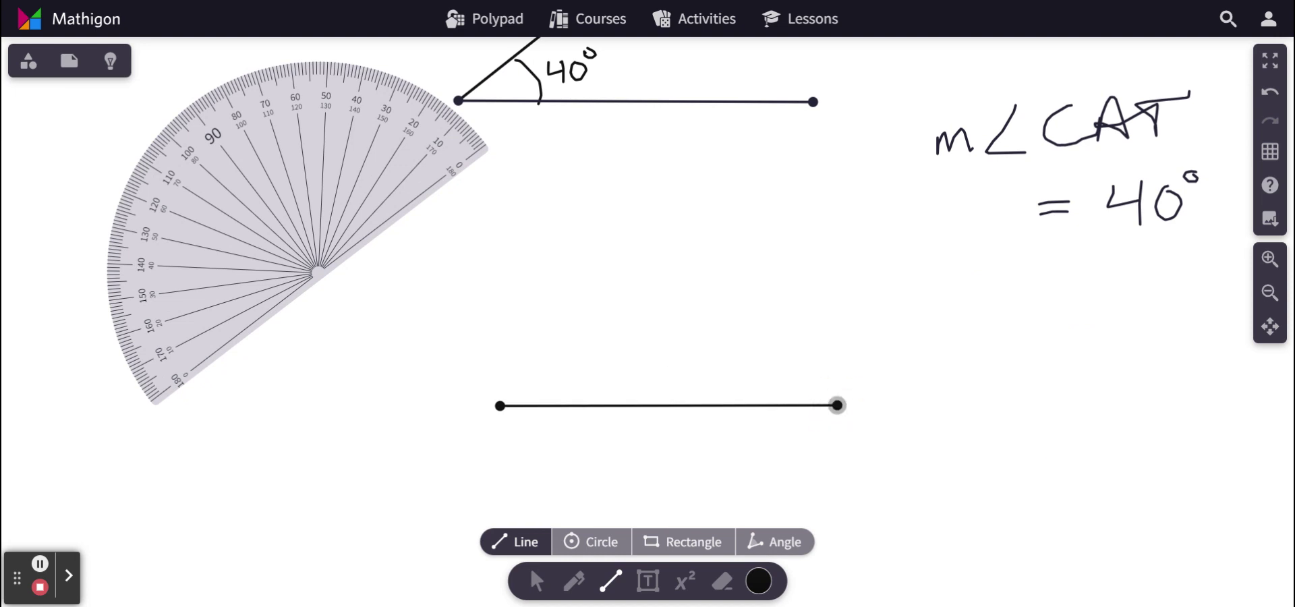
{"action": "left_click", "coordinate": [537, 581]}
{"action": "left_click_drag", "start_coordinate": [325, 170], "coordinate": [760, 331]}
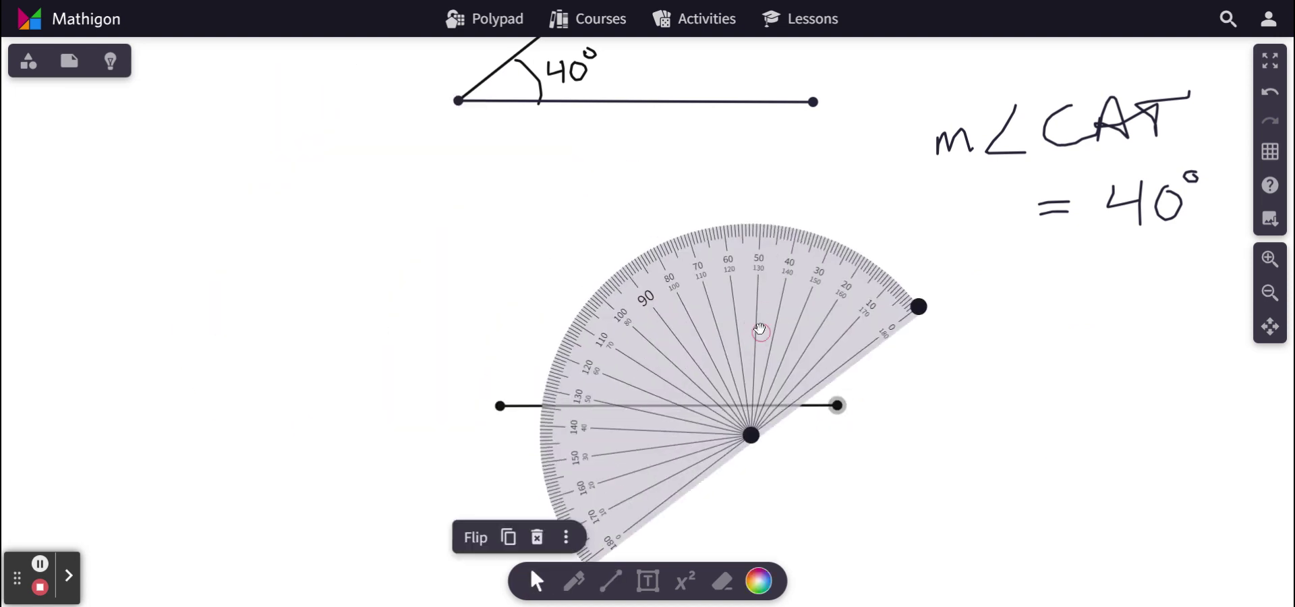
{"action": "left_click_drag", "start_coordinate": [919, 307], "coordinate": [904, 435]}
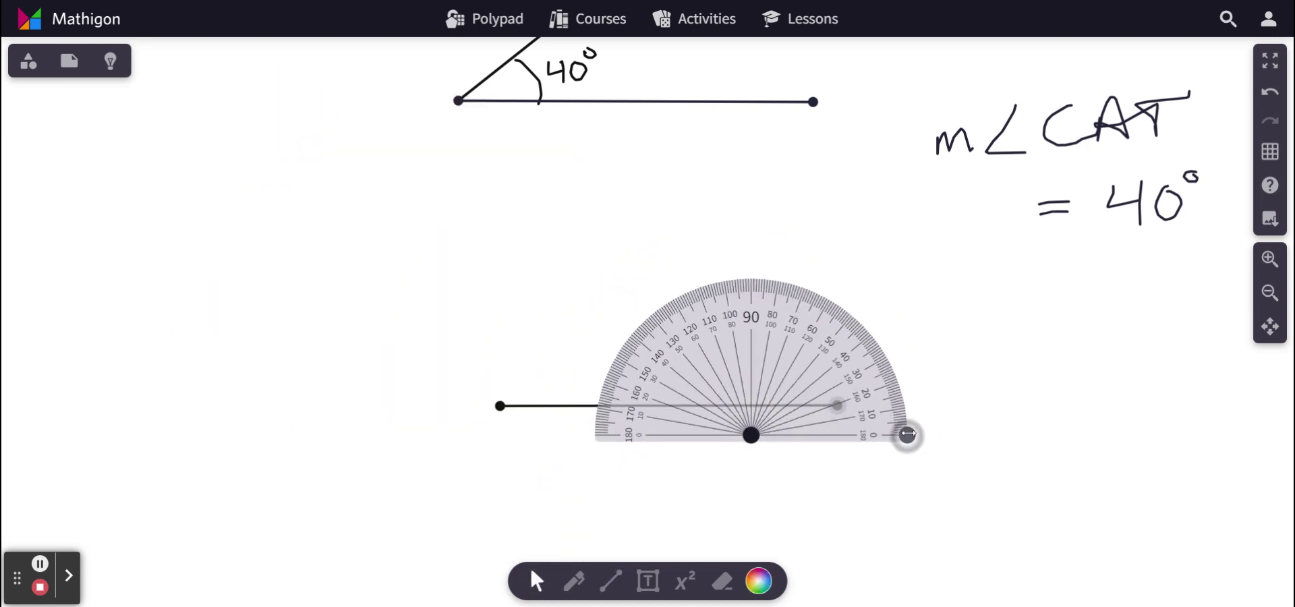
{"action": "left_click_drag", "start_coordinate": [833, 374], "coordinate": [912, 341]}
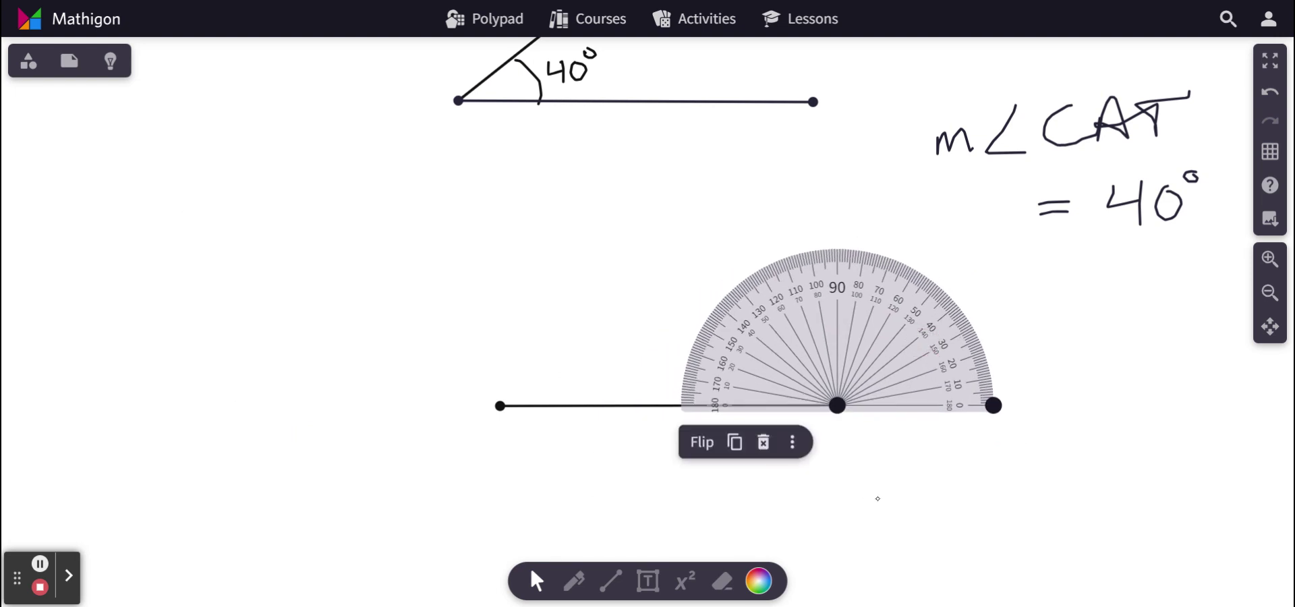
{"action": "left_click", "coordinate": [573, 581]}
Trace the protractor scale in yellow-green from the segment up to 40°
{"action": "left_click", "coordinate": [757, 583]}
{"action": "left_click", "coordinate": [835, 522]}
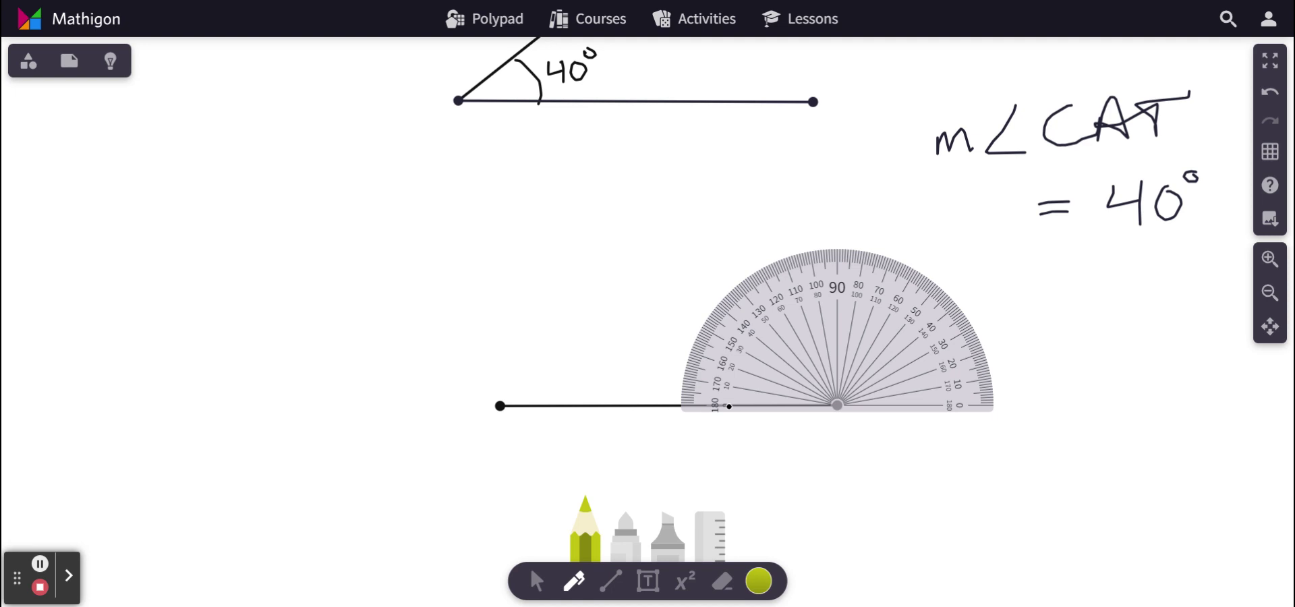
{"action": "left_click_drag", "start_coordinate": [726, 405], "coordinate": [750, 335]}
Mark the 40° point on the protractor with a black dot
{"action": "left_click", "coordinate": [610, 581]}
{"action": "left_click", "coordinate": [537, 580]}
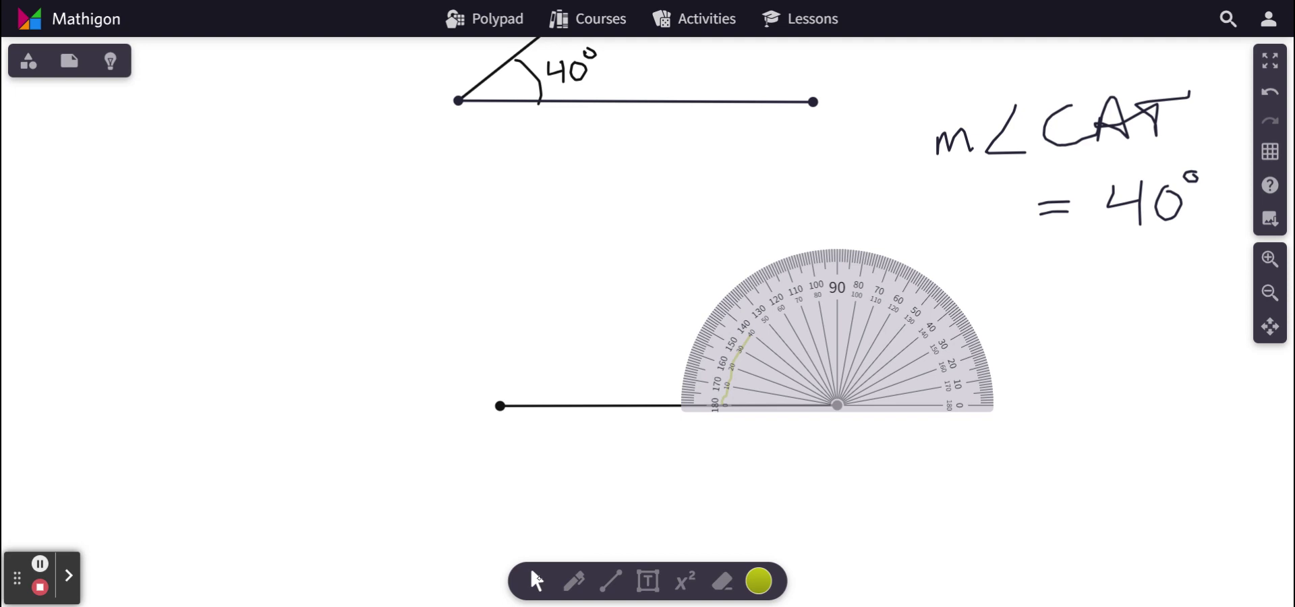
{"action": "left_click", "coordinate": [574, 580]}
{"action": "left_click", "coordinate": [721, 302]}
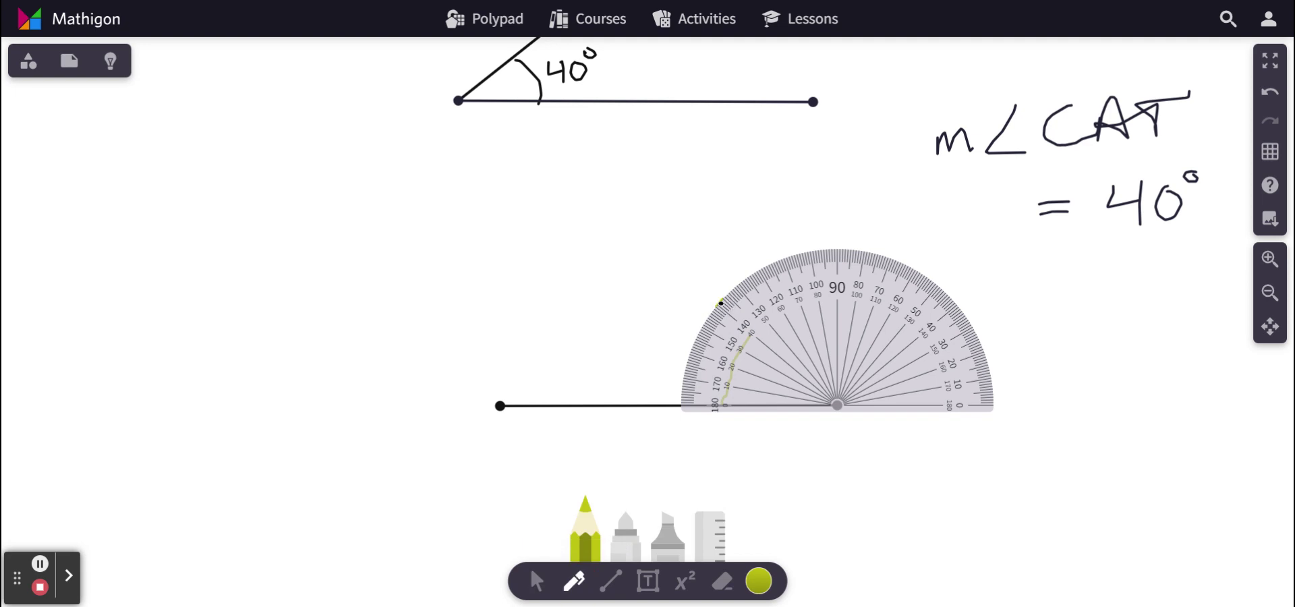
{"action": "left_click", "coordinate": [758, 581]}
{"action": "left_click", "coordinate": [880, 527]}
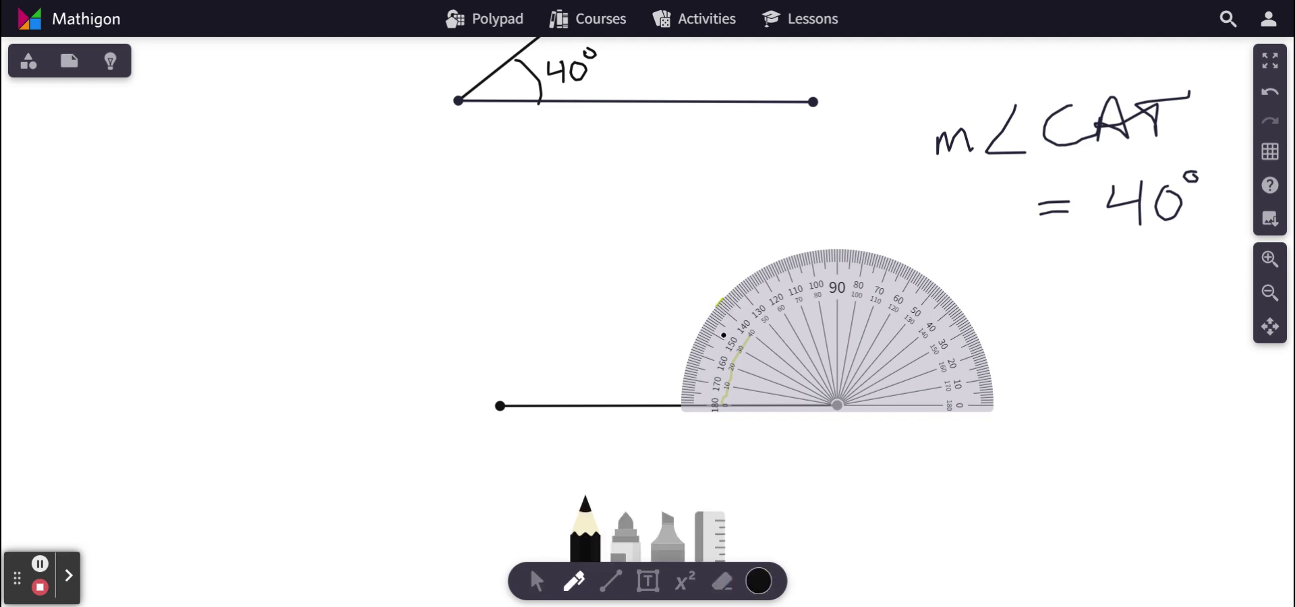
{"action": "left_click", "coordinate": [720, 303]}
Drag and rotate the protractor until its baseline passes through the vertex and the 40° tick
{"action": "left_click", "coordinate": [536, 582]}
{"action": "mouse_move", "coordinate": [853, 322]}
{"action": "left_mouse_down"}
{"action": "mouse_move", "coordinate": [928, 325]}
{"action": "mouse_move", "coordinate": [870, 342]}
{"action": "left_mouse_up"}
{"action": "left_click_drag", "start_coordinate": [988, 426], "coordinate": [971, 544]}
{"action": "left_click_drag", "start_coordinate": [874, 414], "coordinate": [860, 310]}
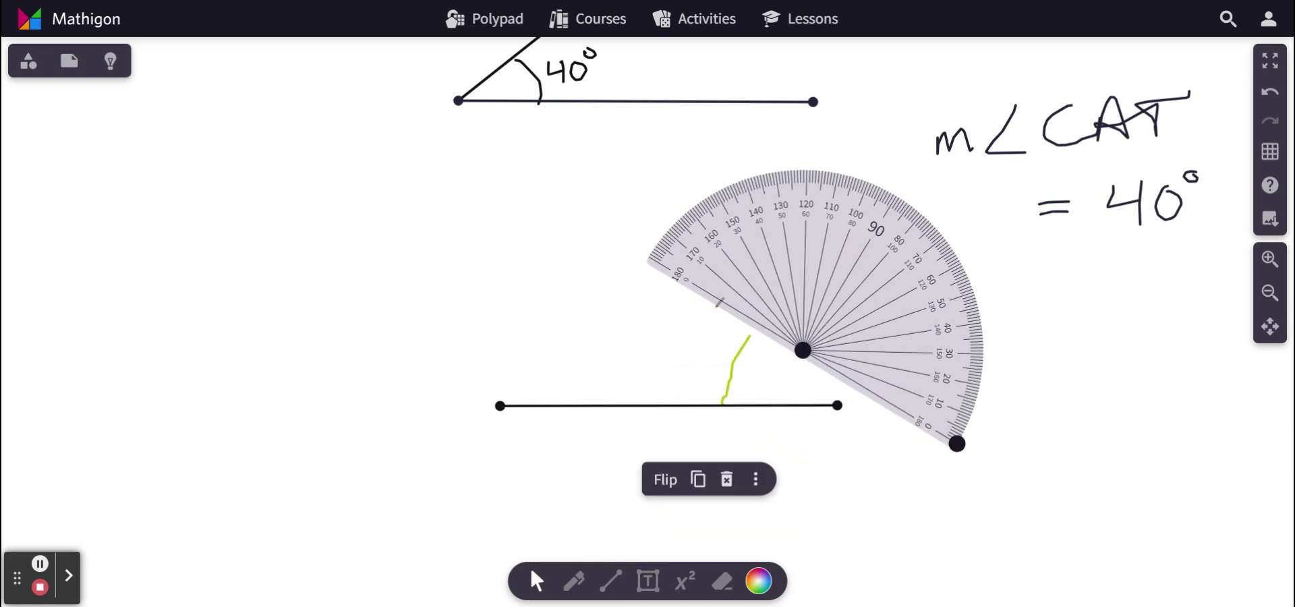
{"action": "left_click_drag", "start_coordinate": [968, 447], "coordinate": [929, 479]}
{"action": "left_click_drag", "start_coordinate": [893, 349], "coordinate": [879, 353]}
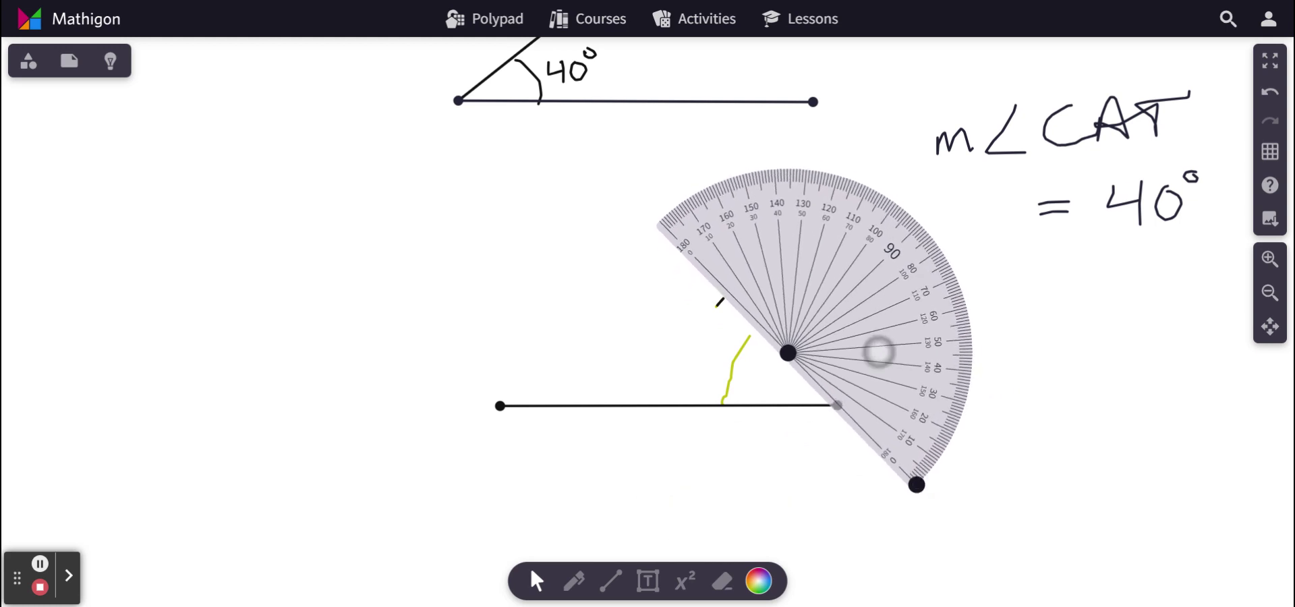
{"action": "left_click", "coordinate": [931, 486]}
{"action": "left_click", "coordinate": [909, 451]}
{"action": "left_click_drag", "start_coordinate": [917, 483], "coordinate": [922, 483]}
{"action": "mouse_move", "coordinate": [890, 377]}
{"action": "left_mouse_down"}
{"action": "mouse_move", "coordinate": [899, 368]}
{"action": "mouse_move", "coordinate": [891, 376]}
{"action": "left_mouse_up"}
{"action": "left_click_drag", "start_coordinate": [924, 483], "coordinate": [931, 481]}
{"action": "left_click", "coordinate": [611, 581]}
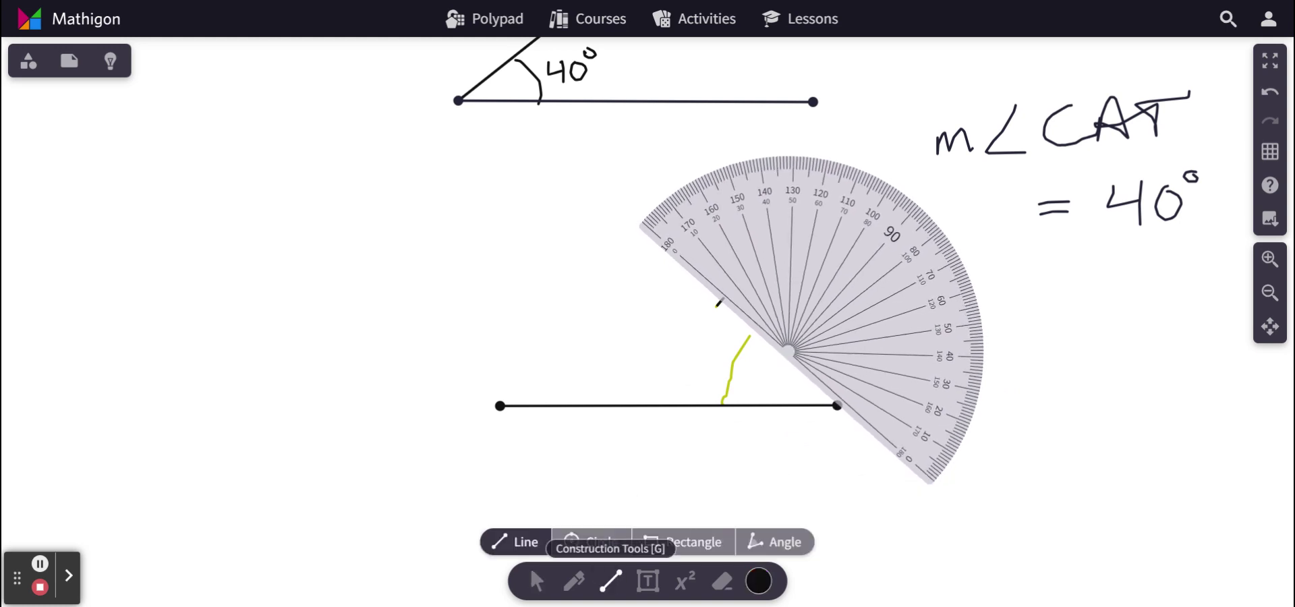
Draw the second ray from the segment's right end through the 40° mark
{"action": "left_click_drag", "start_coordinate": [837, 405], "coordinate": [621, 208]}
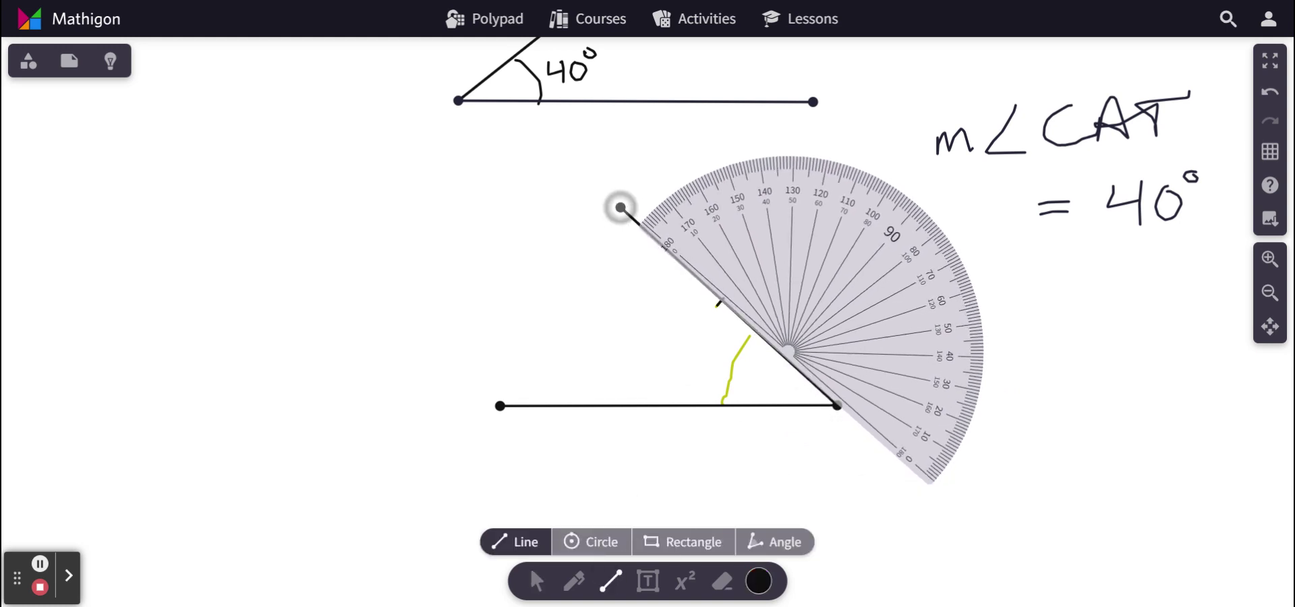
{"action": "left_click", "coordinate": [537, 581]}
{"action": "left_click", "coordinate": [574, 581]}
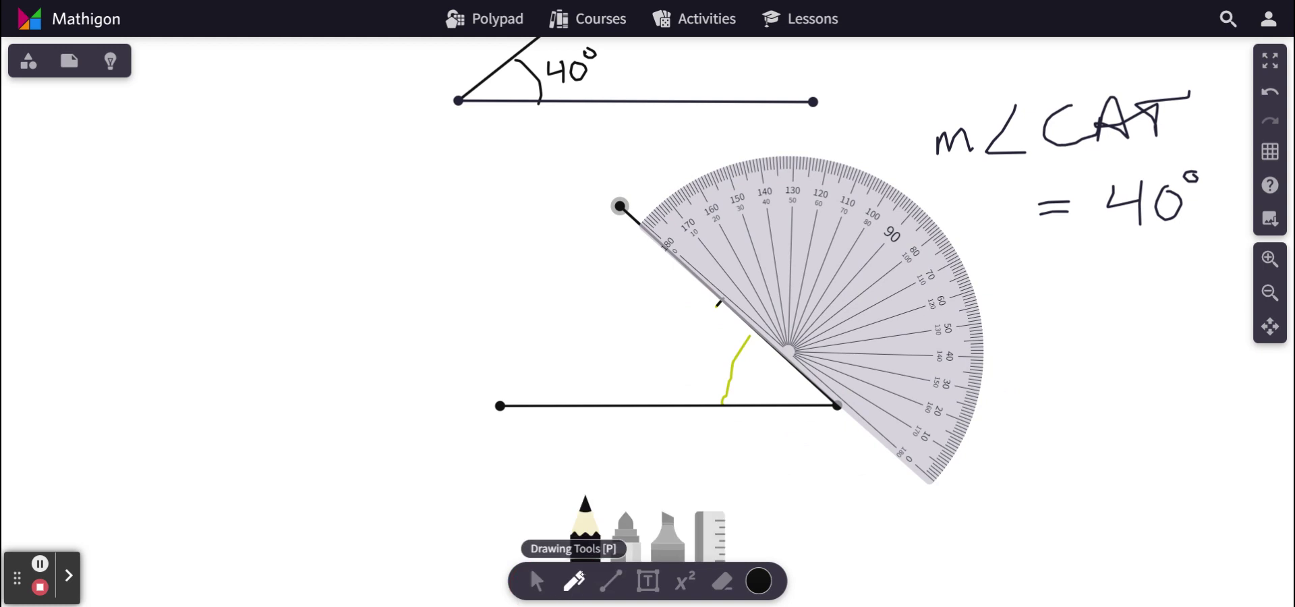
Label the angle with an arc and 40°, then move the protractor to the lower right
{"action": "left_click_drag", "start_coordinate": [733, 363], "coordinate": [743, 378]}
{"action": "left_click_drag", "start_coordinate": [740, 364], "coordinate": [737, 388]}
{"action": "left_click_drag", "start_coordinate": [753, 365], "coordinate": [765, 360]}
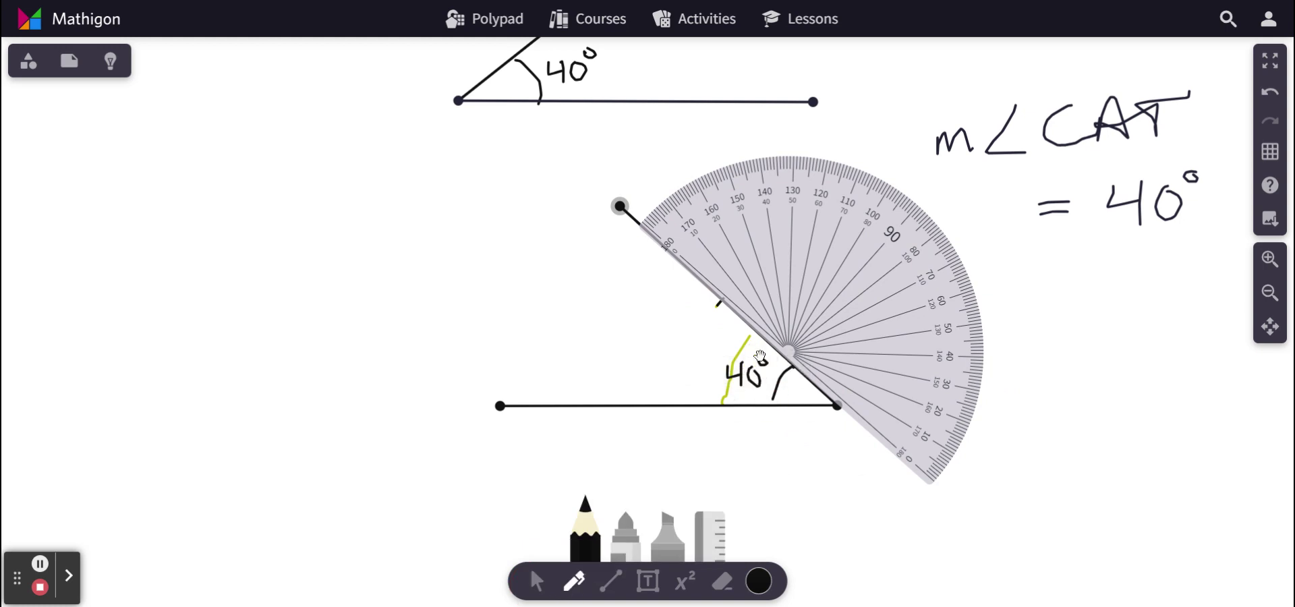
{"action": "left_click", "coordinate": [537, 580]}
{"action": "left_click_drag", "start_coordinate": [825, 324], "coordinate": [1037, 416]}
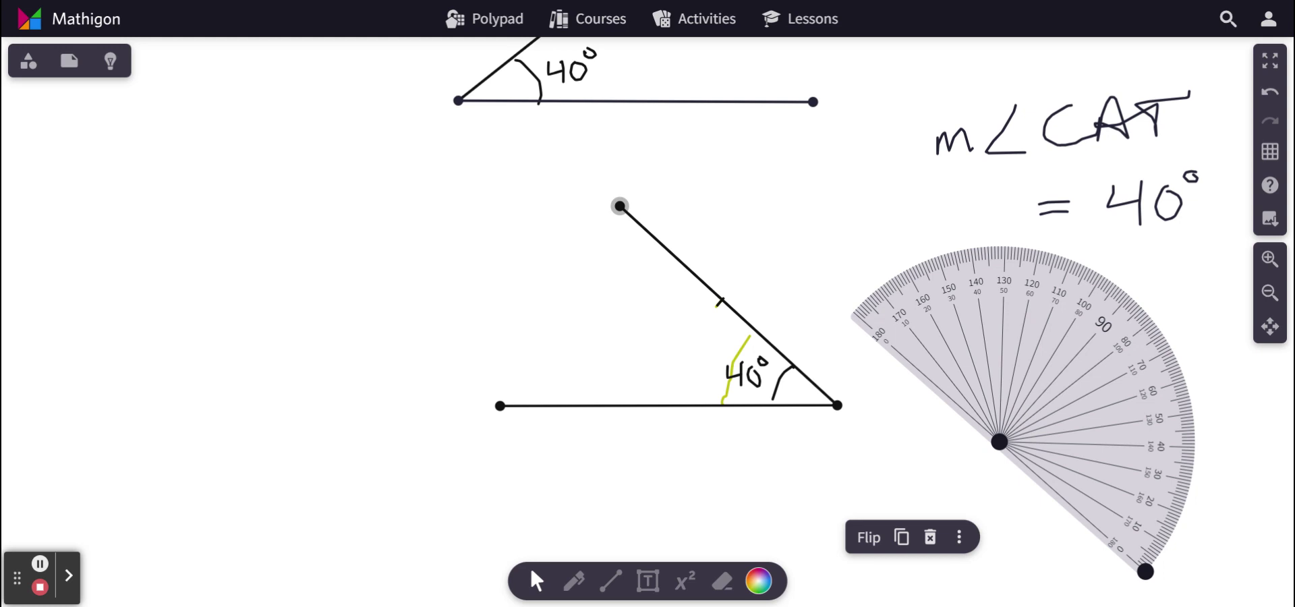
Pan to empty canvas and handwrite 'm∠DOG = 150°' with the Pencil
{"action": "left_click", "coordinate": [1271, 328]}
{"action": "mouse_move", "coordinate": [759, 579]}
{"action": "left_mouse_down"}
{"action": "mouse_move", "coordinate": [774, 394]}
{"action": "mouse_move", "coordinate": [765, 217]}
{"action": "mouse_move", "coordinate": [749, 225]}
{"action": "left_mouse_up"}
{"action": "left_click", "coordinate": [574, 582]}
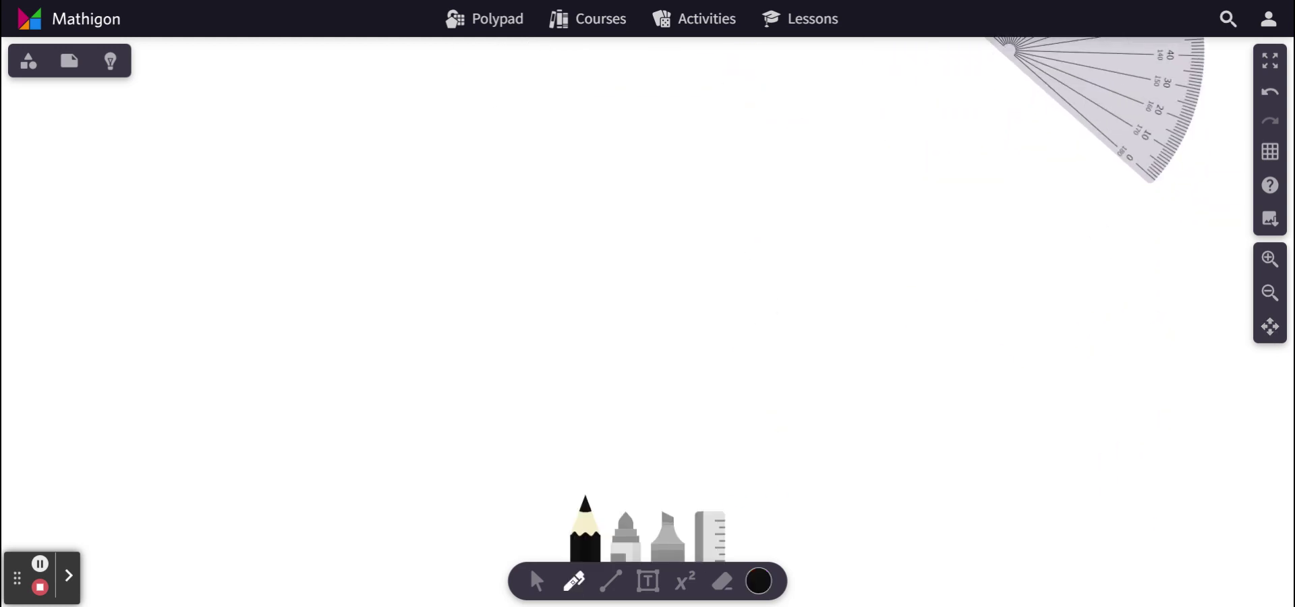
{"action": "left_click_drag", "start_coordinate": [292, 214], "coordinate": [319, 206]}
{"action": "mouse_move", "coordinate": [373, 164]}
{"action": "left_mouse_down"}
{"action": "mouse_move", "coordinate": [350, 191]}
{"action": "mouse_move", "coordinate": [382, 201]}
{"action": "left_mouse_up"}
{"action": "left_click", "coordinate": [443, 203]}
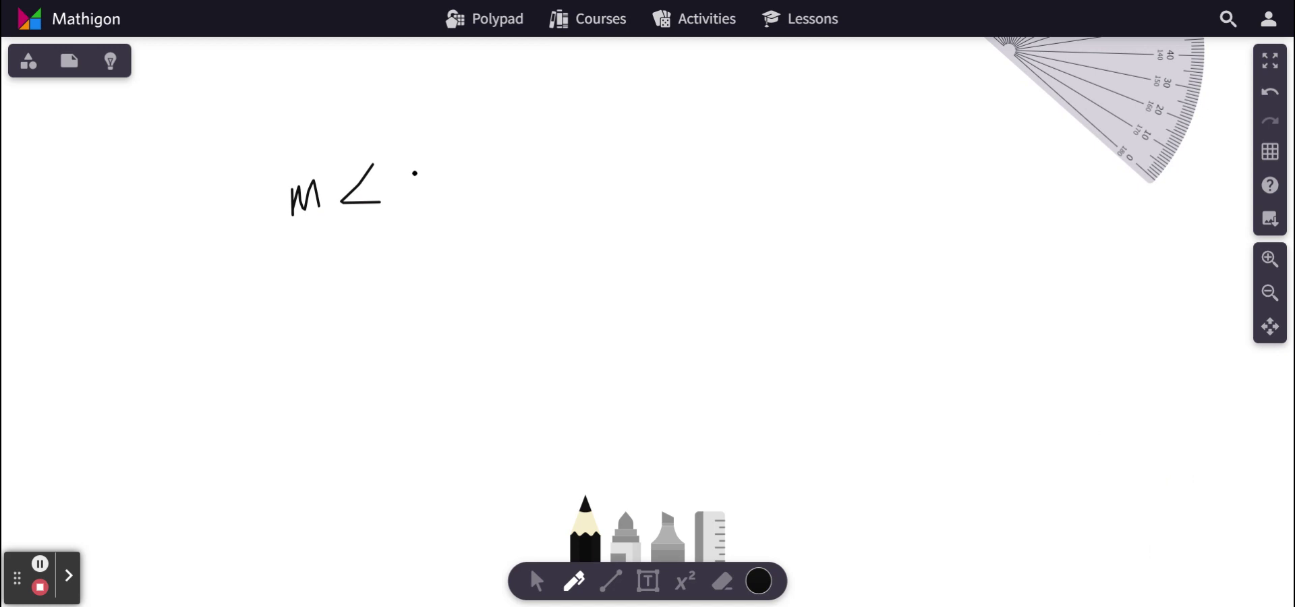
{"action": "left_click_drag", "start_coordinate": [394, 162], "coordinate": [403, 201]}
{"action": "mouse_move", "coordinate": [448, 165]}
{"action": "left_mouse_down"}
{"action": "mouse_move", "coordinate": [477, 198]}
{"action": "mouse_move", "coordinate": [511, 202]}
{"action": "mouse_move", "coordinate": [564, 169]}
{"action": "left_mouse_up"}
{"action": "left_click", "coordinate": [516, 177]}
{"action": "left_click_drag", "start_coordinate": [538, 188], "coordinate": [560, 187]}
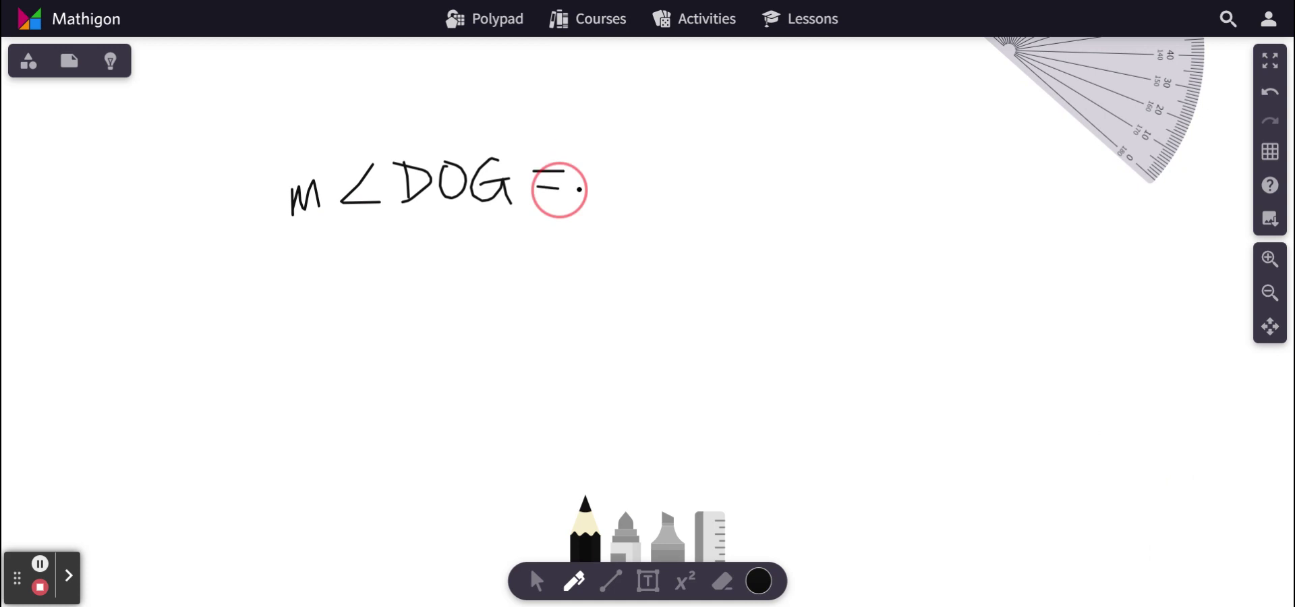
{"action": "mouse_move", "coordinate": [625, 149]}
{"action": "left_mouse_down"}
{"action": "mouse_move", "coordinate": [641, 168]}
{"action": "mouse_move", "coordinate": [618, 184]}
{"action": "left_mouse_up"}
{"action": "mouse_move", "coordinate": [625, 148]}
{"action": "left_mouse_down"}
{"action": "mouse_move", "coordinate": [680, 151]}
{"action": "mouse_move", "coordinate": [682, 135]}
{"action": "left_mouse_up"}
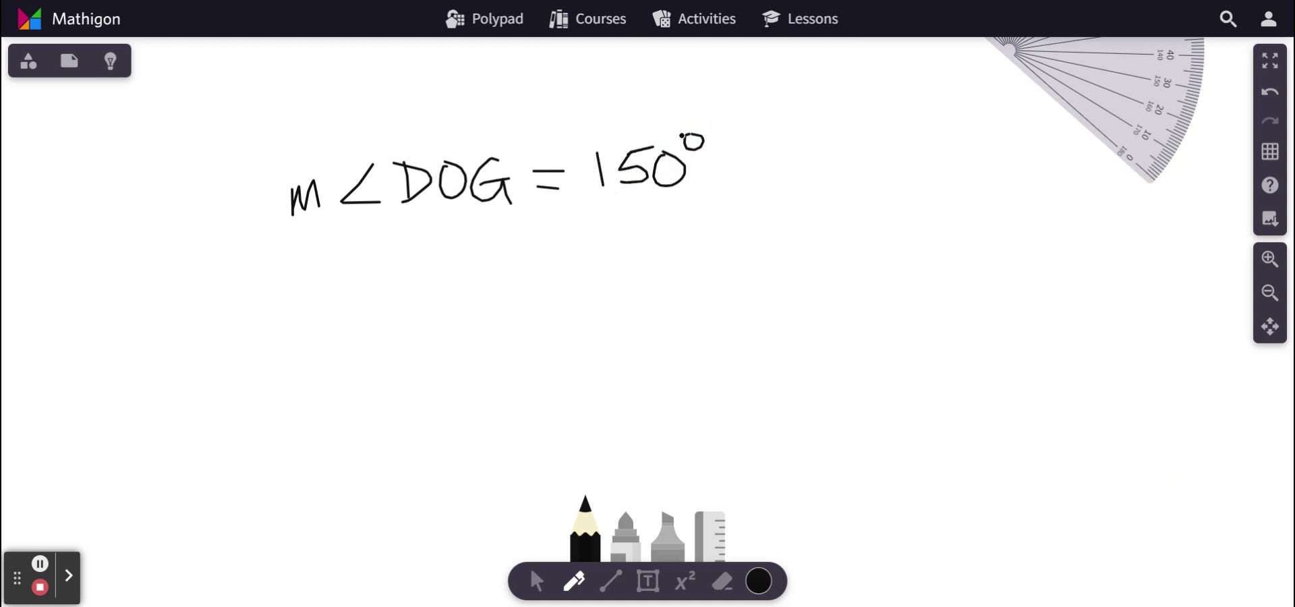
Bring the protractor into view and draw a horizontal segment below the m∠DOG label
{"action": "left_click", "coordinate": [537, 581]}
{"action": "left_click_drag", "start_coordinate": [1057, 71], "coordinate": [1014, 401]}
{"action": "left_click", "coordinate": [610, 581]}
{"action": "left_click_drag", "start_coordinate": [494, 409], "coordinate": [763, 404]}
{"action": "left_click", "coordinate": [536, 583]}
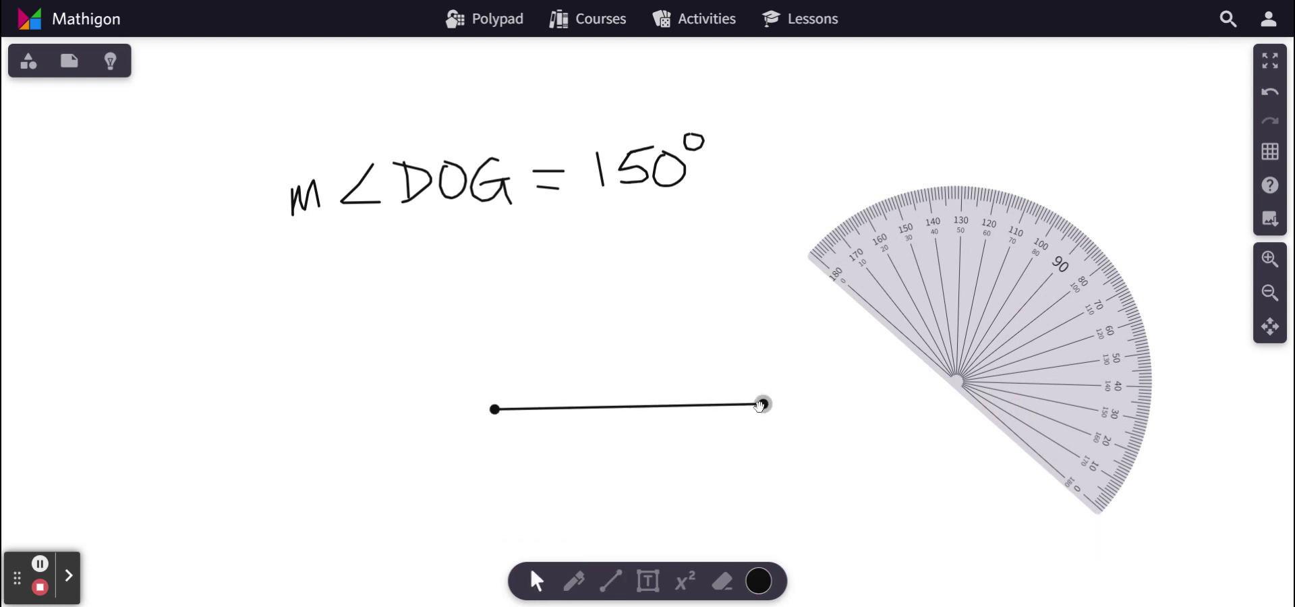
Centre the protractor on the segment's left endpoint and rotate its baseline along the segment
{"action": "left_click_drag", "start_coordinate": [998, 290], "coordinate": [537, 310]}
{"action": "left_click_drag", "start_coordinate": [640, 539], "coordinate": [702, 405]}
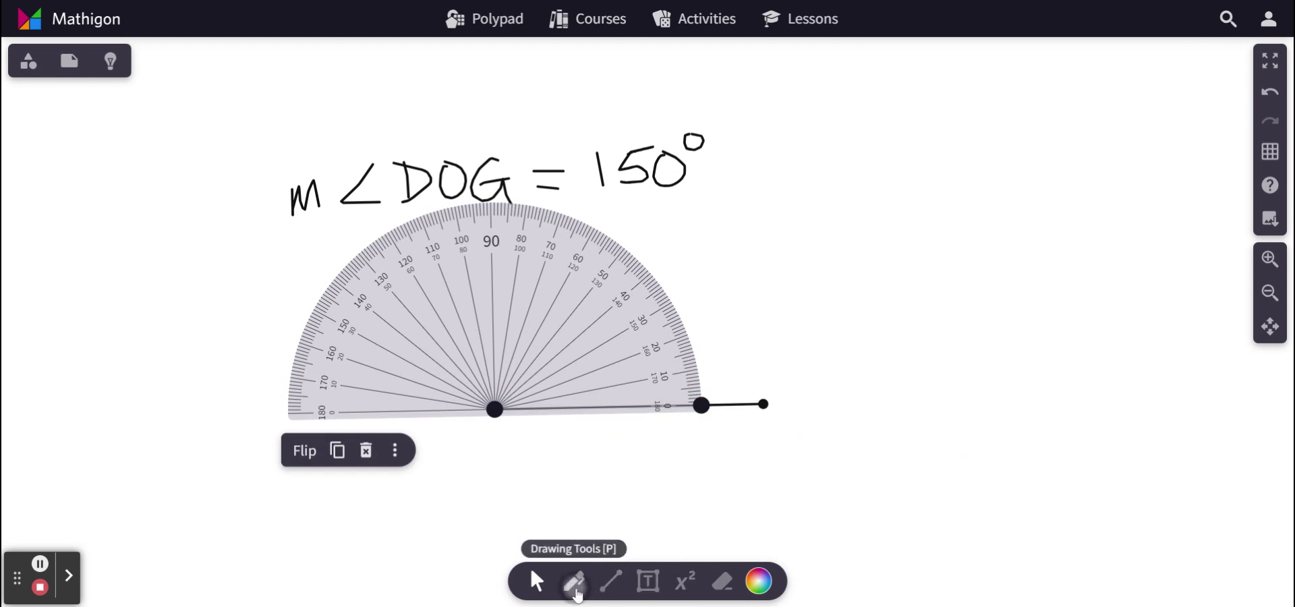
{"action": "left_click", "coordinate": [575, 581]}
In blue pen, trace the protractor scale from 0° to 150° and dot the 150° point
{"action": "left_click", "coordinate": [748, 583]}
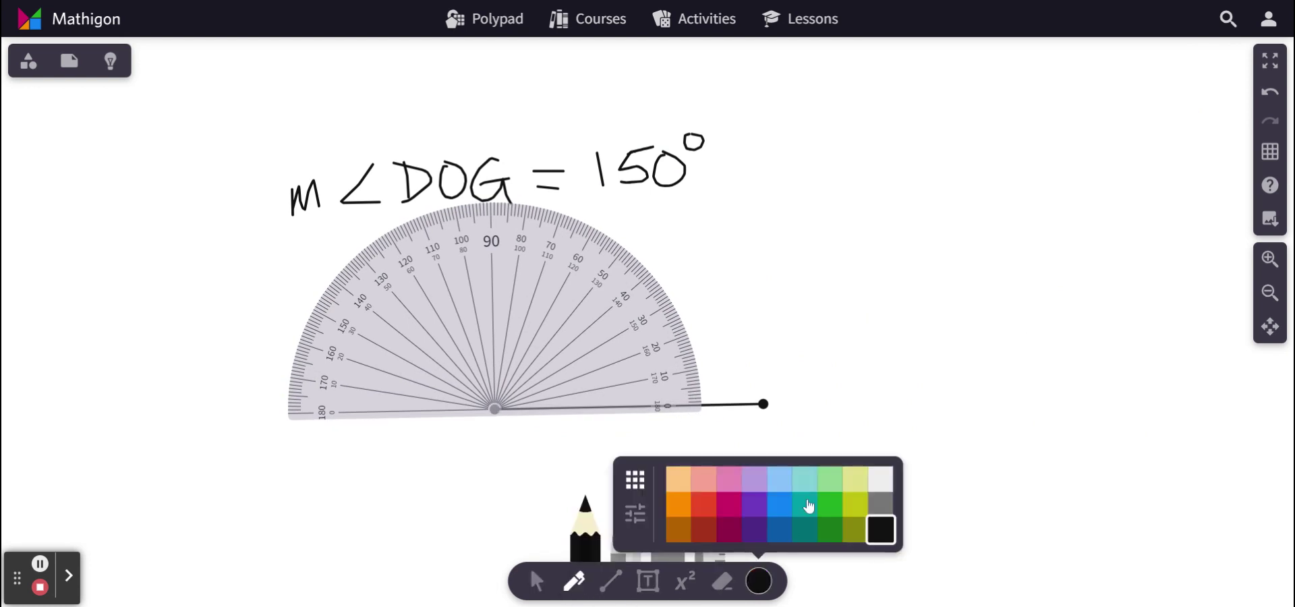
{"action": "left_click", "coordinate": [770, 509]}
{"action": "mouse_move", "coordinate": [672, 404]}
{"action": "left_mouse_down"}
{"action": "mouse_move", "coordinate": [645, 306]}
{"action": "mouse_move", "coordinate": [535, 231]}
{"action": "mouse_move", "coordinate": [481, 229]}
{"action": "mouse_move", "coordinate": [394, 269]}
{"action": "mouse_move", "coordinate": [346, 320]}
{"action": "left_mouse_up"}
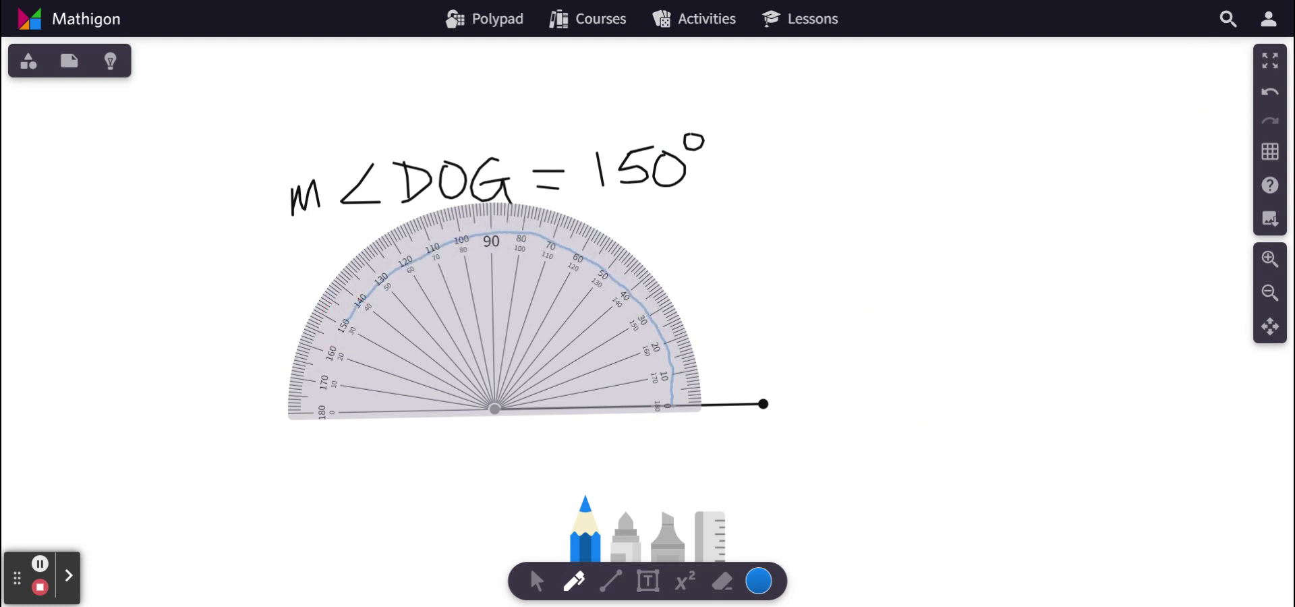
{"action": "left_click", "coordinate": [312, 307]}
Rotate the protractor toward the 150° mark
{"action": "left_click", "coordinate": [537, 581]}
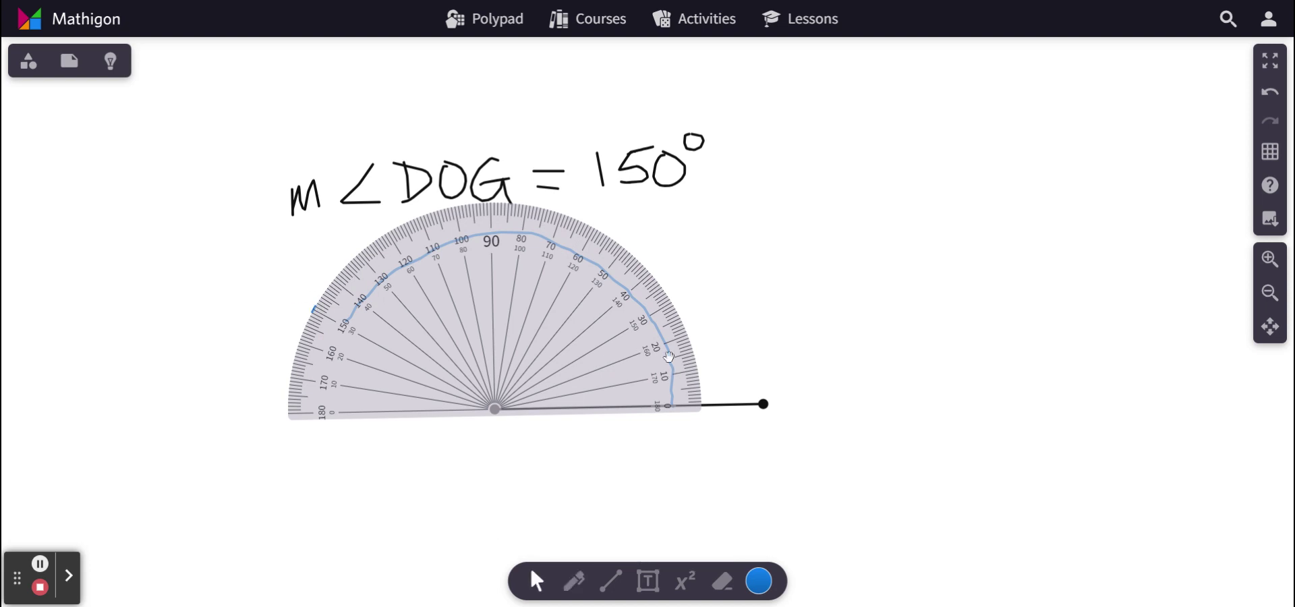
{"action": "left_click", "coordinate": [701, 405]}
{"action": "left_click_drag", "start_coordinate": [702, 405], "coordinate": [696, 530]}
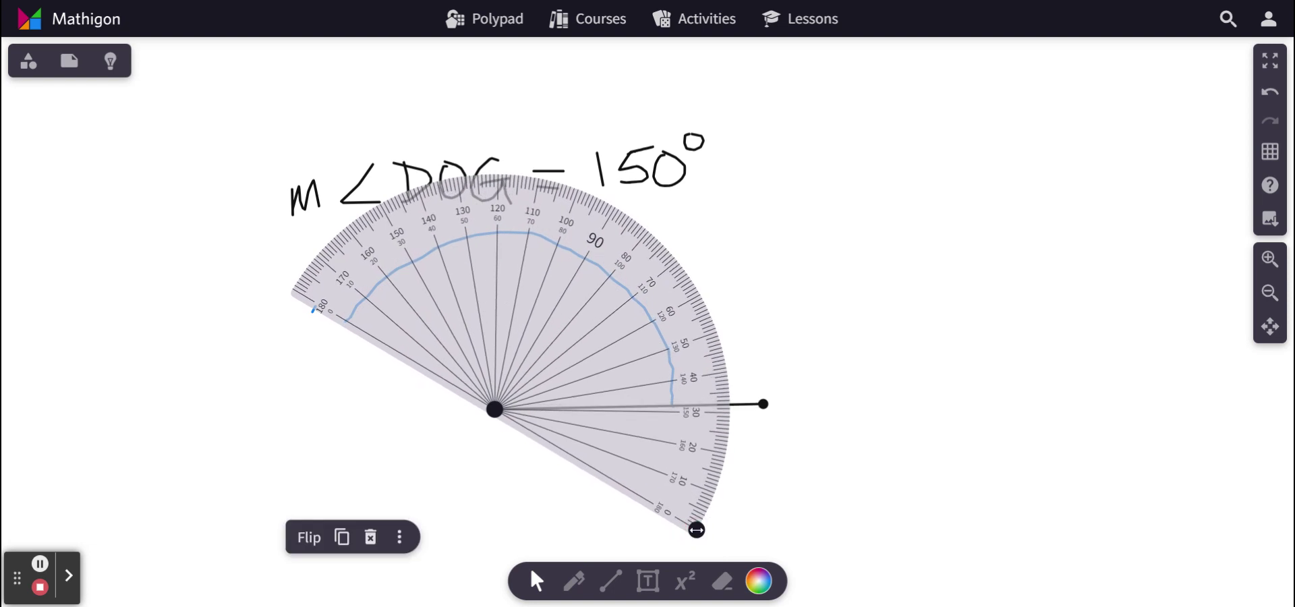
Draw the blue ray from the vertex through the 150° mark, then move the protractor to the upper right
{"action": "left_click_drag", "start_coordinate": [555, 375], "coordinate": [528, 360]}
{"action": "left_click", "coordinate": [610, 582]}
{"action": "mouse_move", "coordinate": [486, 422]}
{"action": "left_mouse_down"}
{"action": "mouse_move", "coordinate": [353, 358]}
{"action": "mouse_move", "coordinate": [281, 269]}
{"action": "mouse_move", "coordinate": [231, 263]}
{"action": "left_mouse_up"}
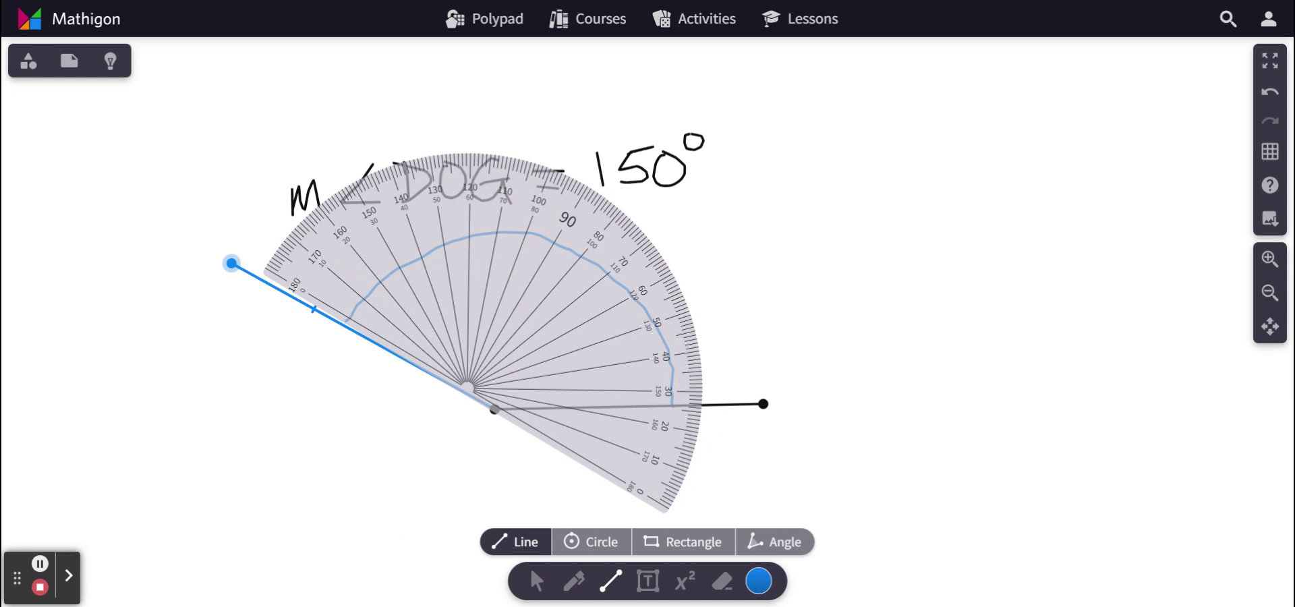
{"action": "left_click", "coordinate": [536, 581]}
{"action": "mouse_move", "coordinate": [542, 363]}
{"action": "left_mouse_down"}
{"action": "mouse_move", "coordinate": [939, 266]}
{"action": "mouse_move", "coordinate": [1019, 268]}
{"action": "left_mouse_up"}
Sketch a small arc at the vertex and handwrite the label 150°
{"action": "left_click", "coordinate": [573, 581]}
{"action": "mouse_move", "coordinate": [457, 386]}
{"action": "left_mouse_down"}
{"action": "mouse_move", "coordinate": [482, 377]}
{"action": "mouse_move", "coordinate": [538, 403]}
{"action": "left_mouse_up"}
{"action": "left_click_drag", "start_coordinate": [489, 341], "coordinate": [501, 362]}
{"action": "mouse_move", "coordinate": [528, 344]}
{"action": "left_mouse_down"}
{"action": "mouse_move", "coordinate": [535, 353]}
{"action": "mouse_move", "coordinate": [538, 331]}
{"action": "left_mouse_up"}
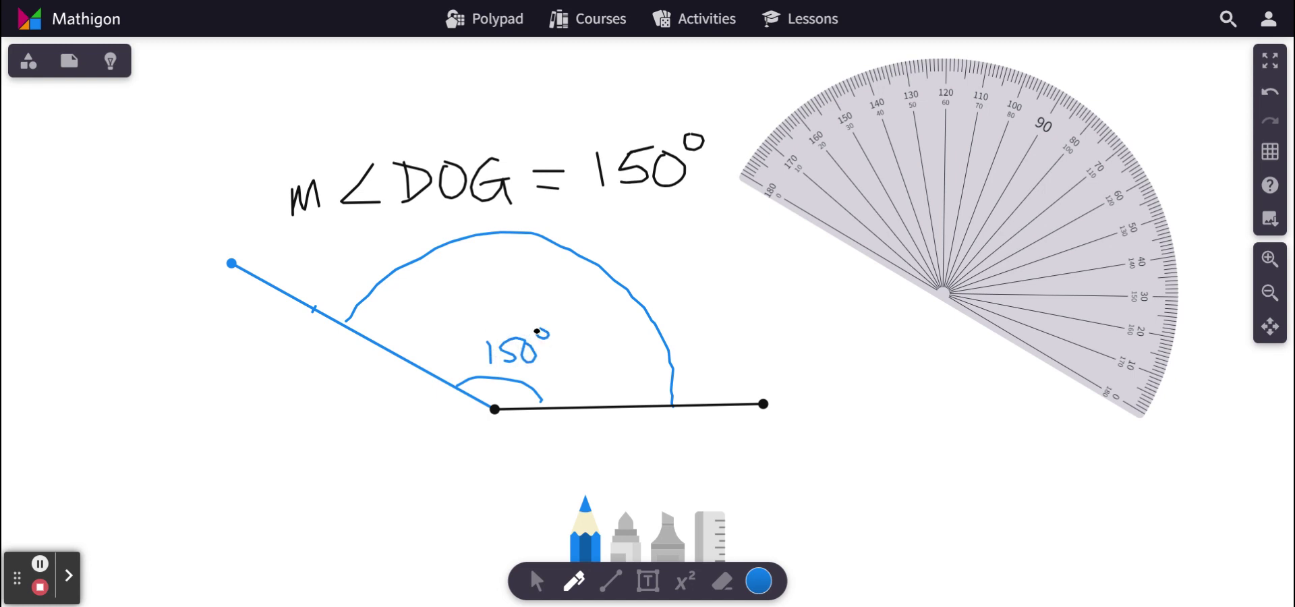